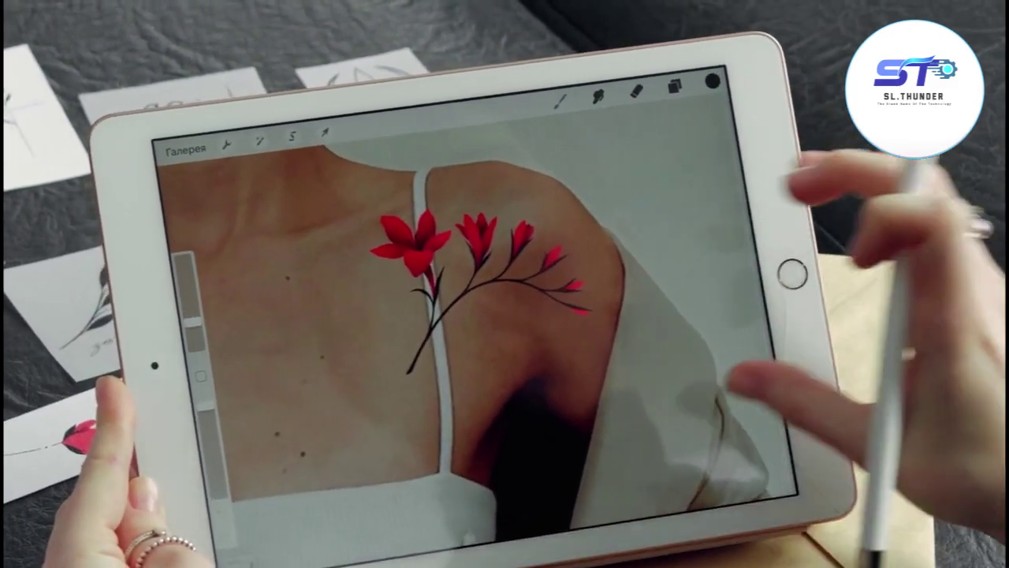
Search Google for 'aliexpress affiliate marketing' and open the AliExpress Portals result
scroll(655, 260, "down", 3)
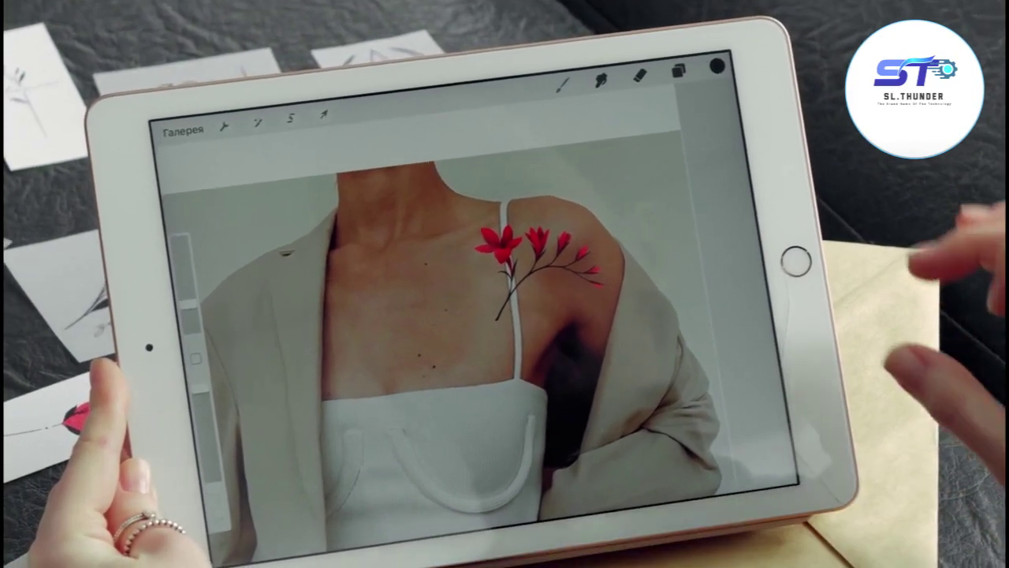
scroll(615, 260, "down", 2)
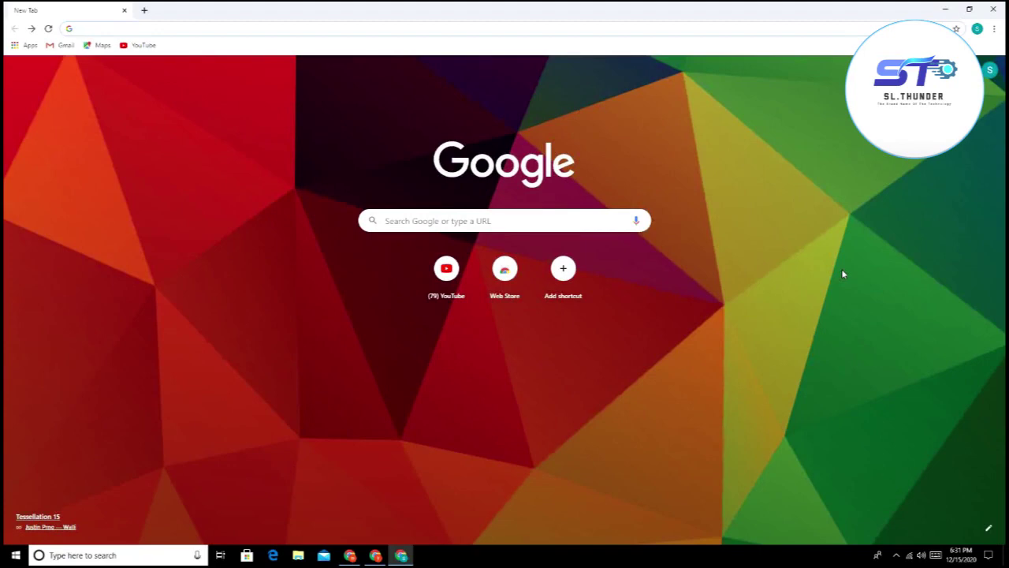
left_click(606, 221)
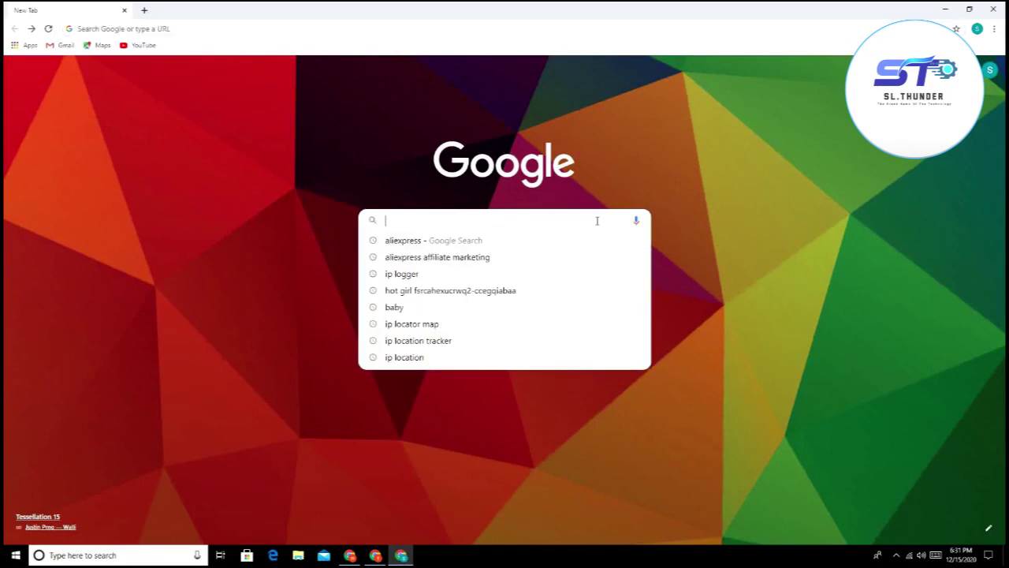
left_click(513, 258)
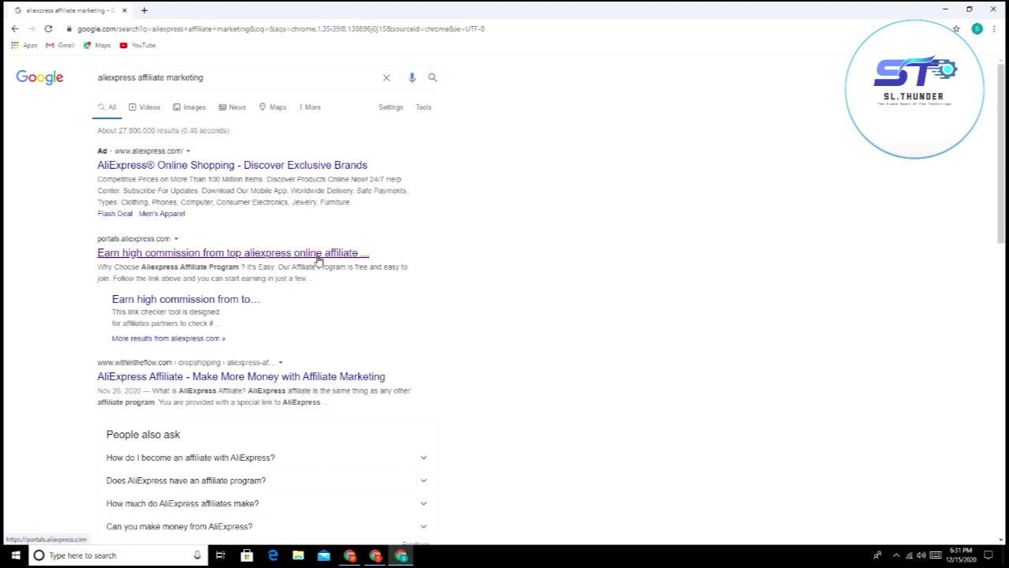
left_click(319, 253)
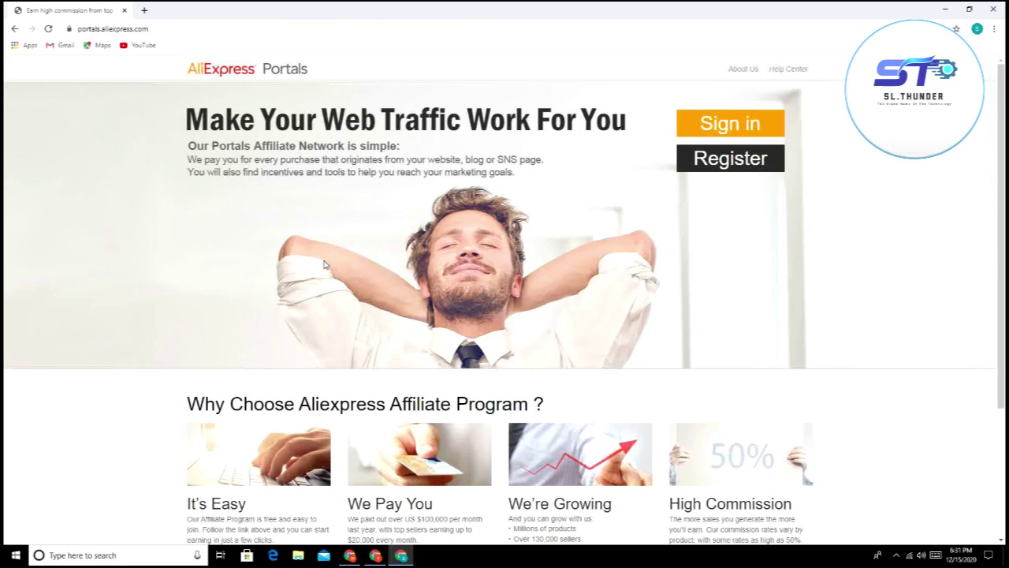
Start the affiliate registration and switch to creating a new AliExpress account
left_click(748, 169)
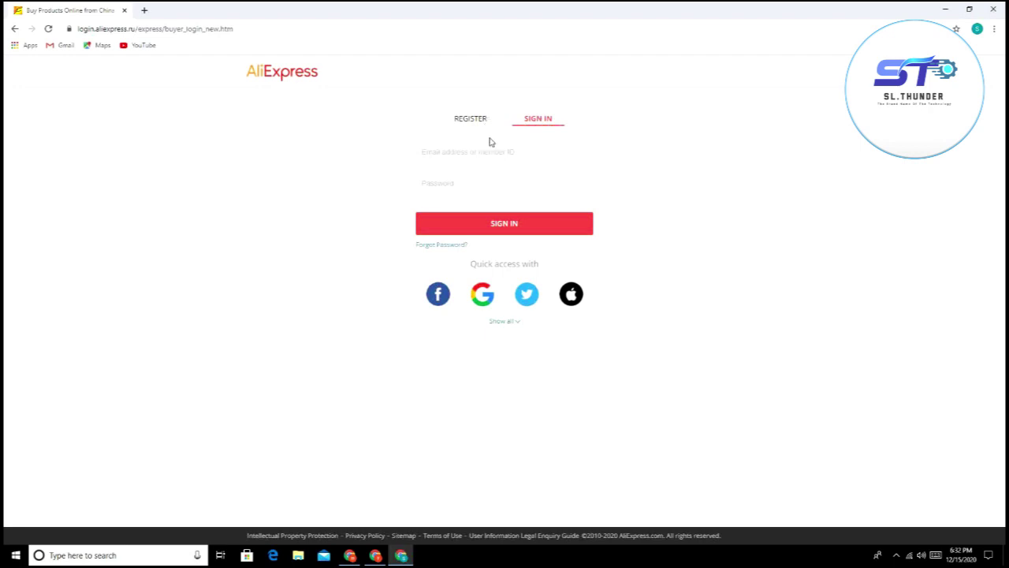
left_click(471, 123)
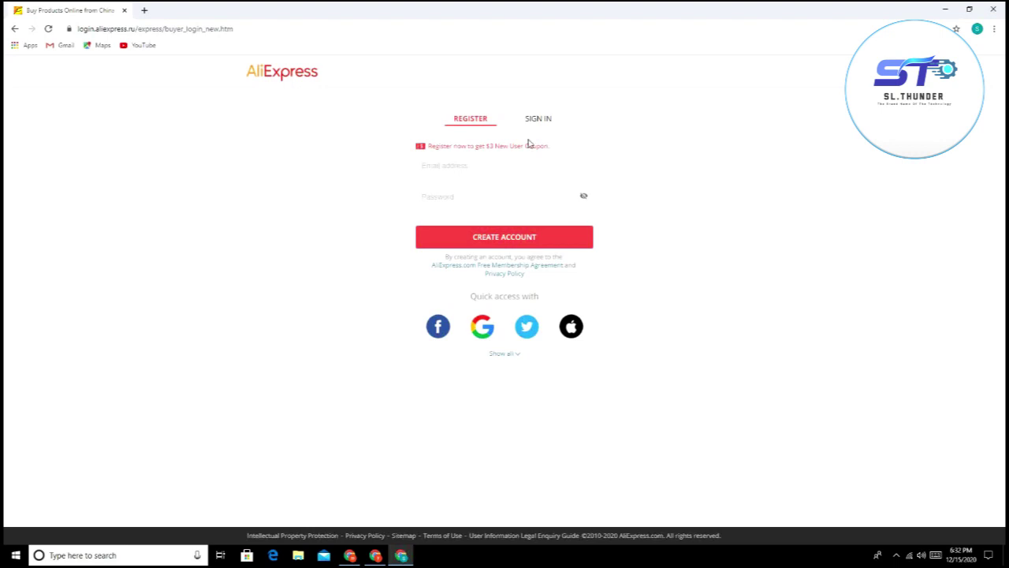
Choose Google under Quick access to sign up for AliExpress
left_click(484, 331)
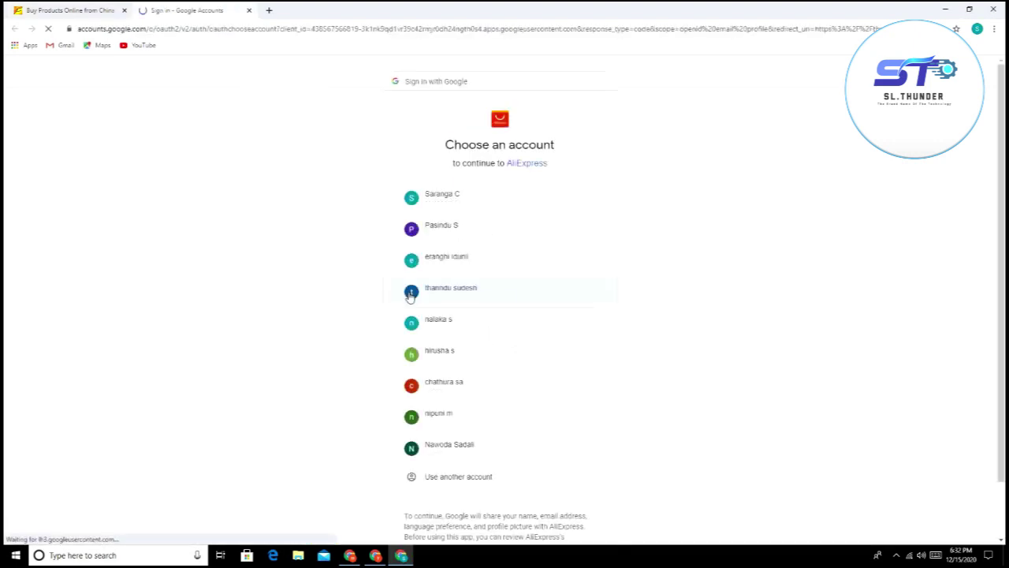
Select the Google account to continue signing in to AliExpress
left_click(484, 209)
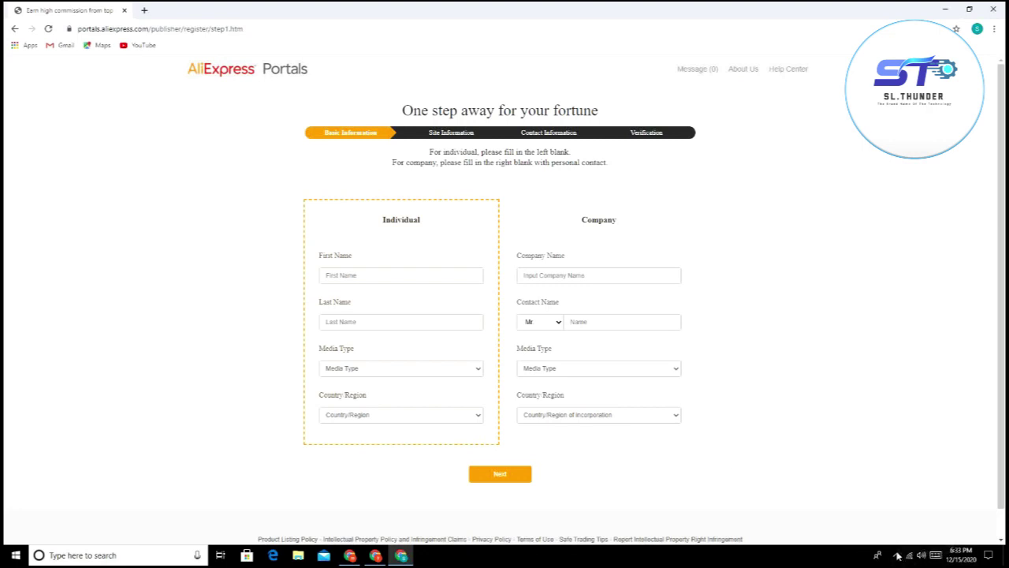
Enter the individual's first and last name in the Basic Information form
left_click(896, 555)
left_click(897, 535)
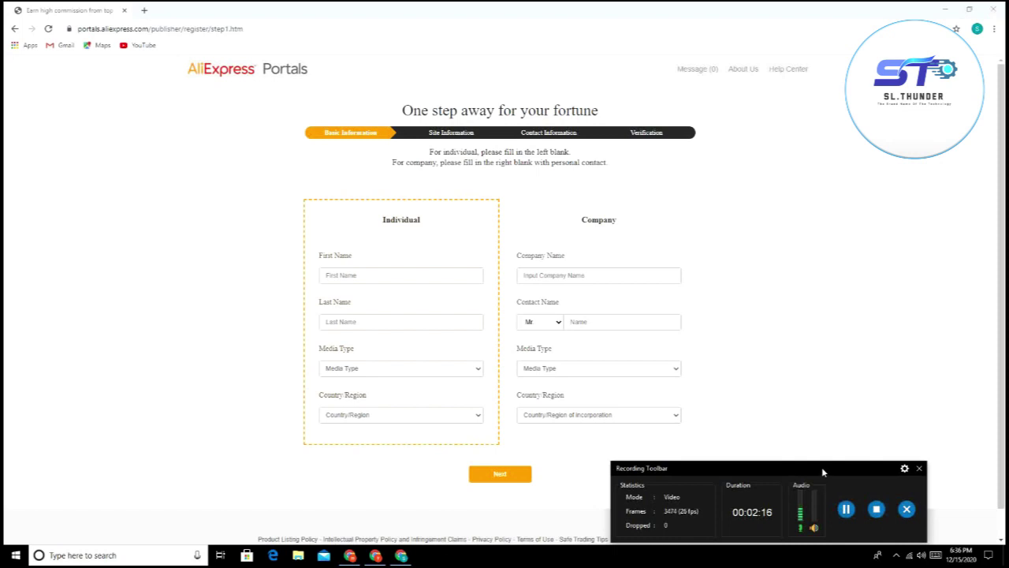
left_click_drag(822, 467, 885, 505)
left_click(406, 280)
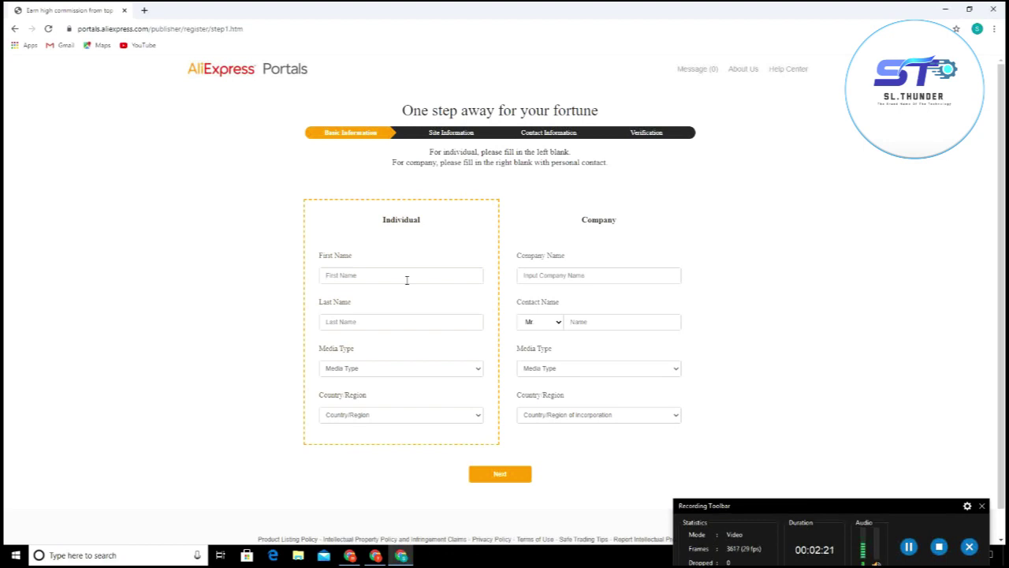
left_click(402, 315)
Set media type to Network and country to Sri Lanka, then submit the basic information
left_click(397, 366)
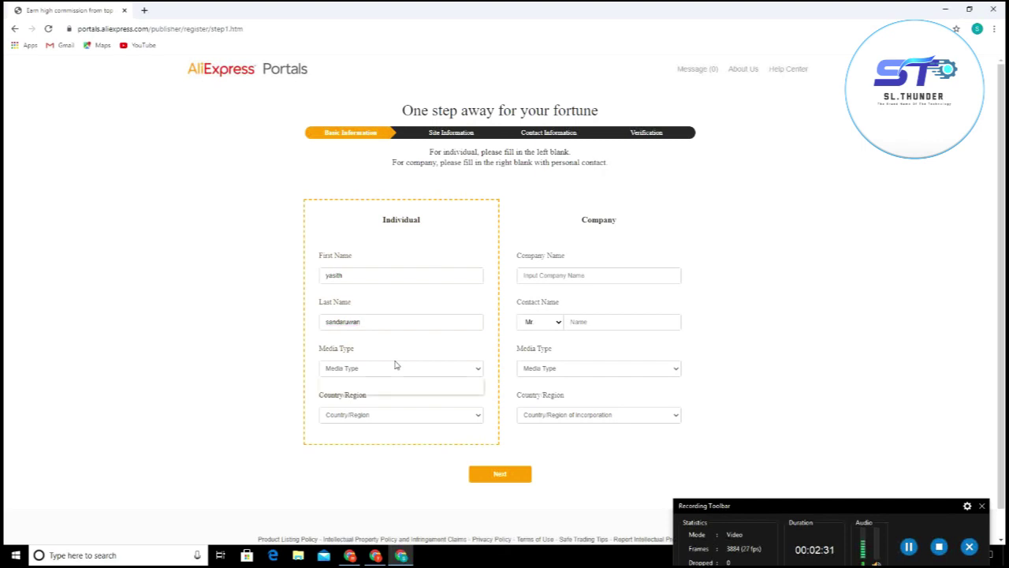
left_click(362, 390)
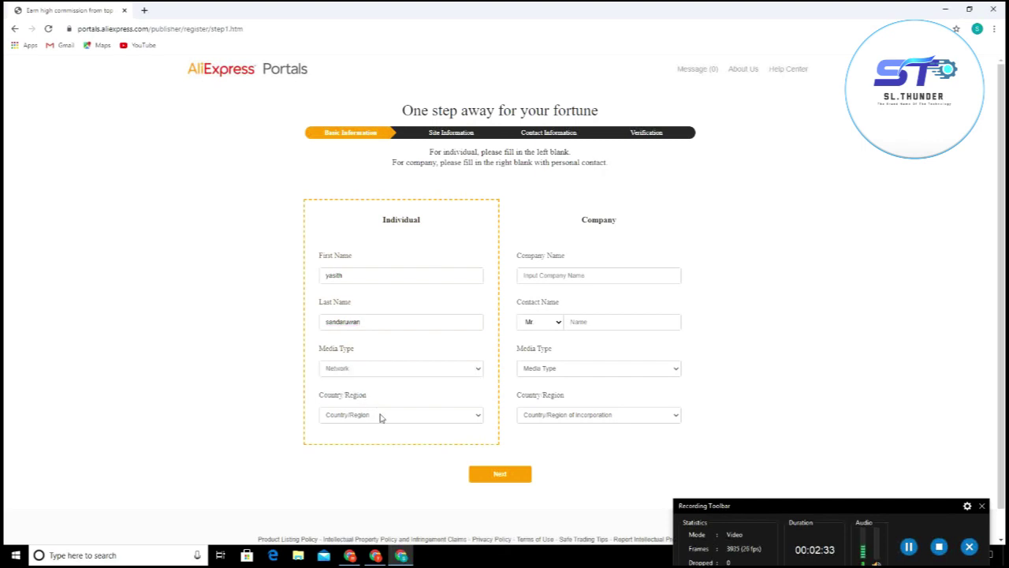
left_click(379, 415)
scroll(392, 368, "down", 12)
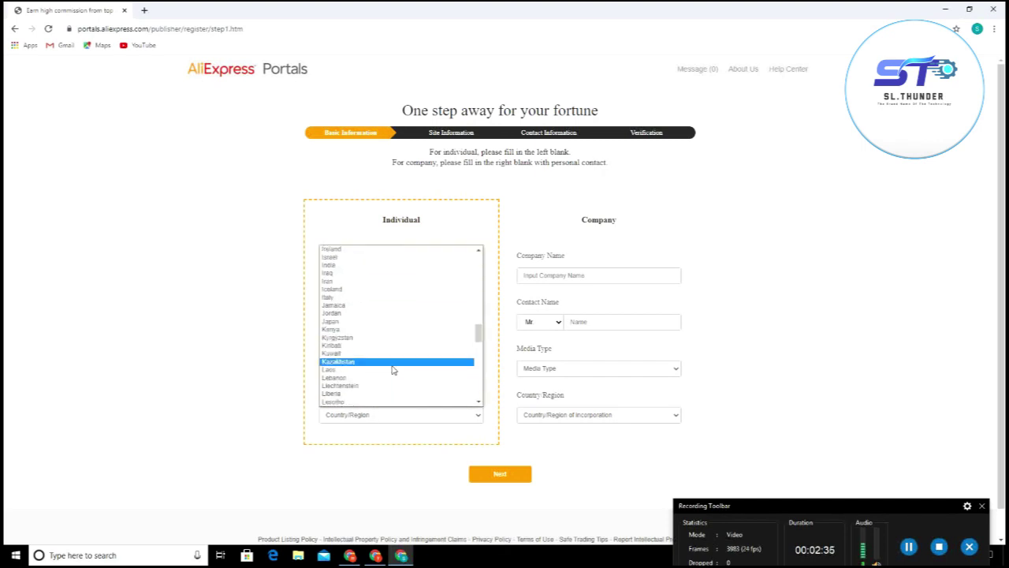
scroll(393, 368, "down", 8)
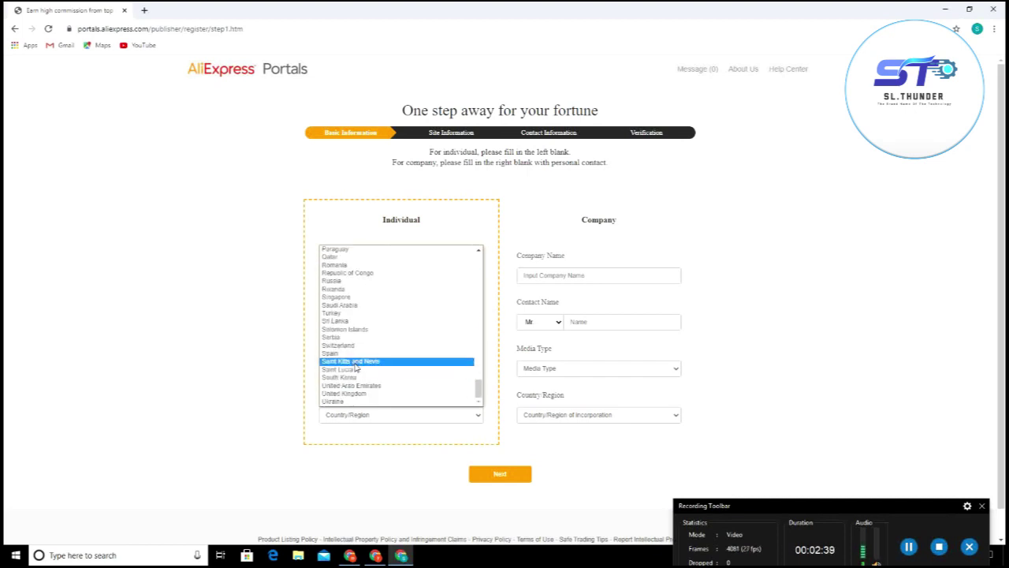
scroll(367, 392, "up", 2)
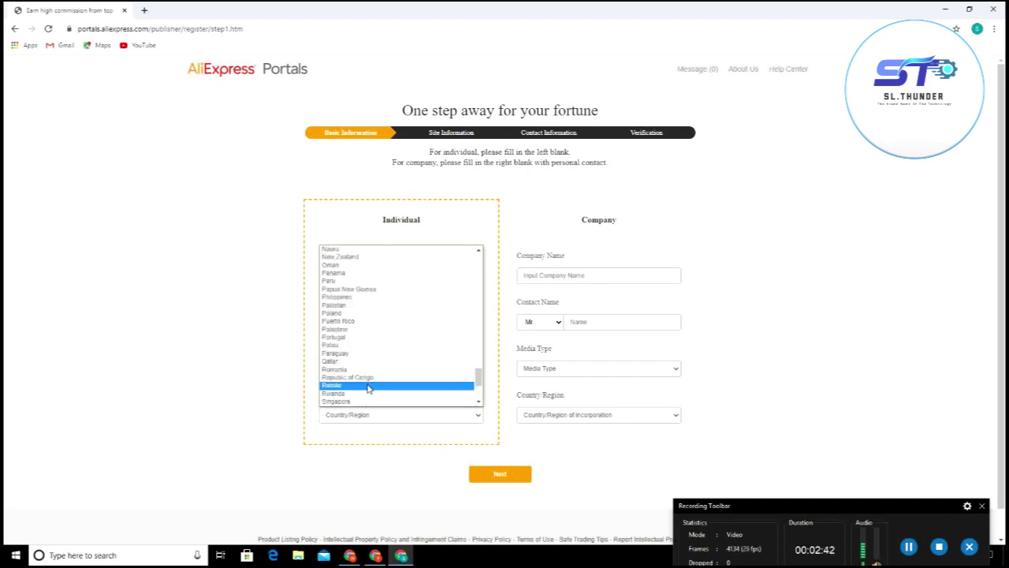
scroll(367, 383, "down", 2)
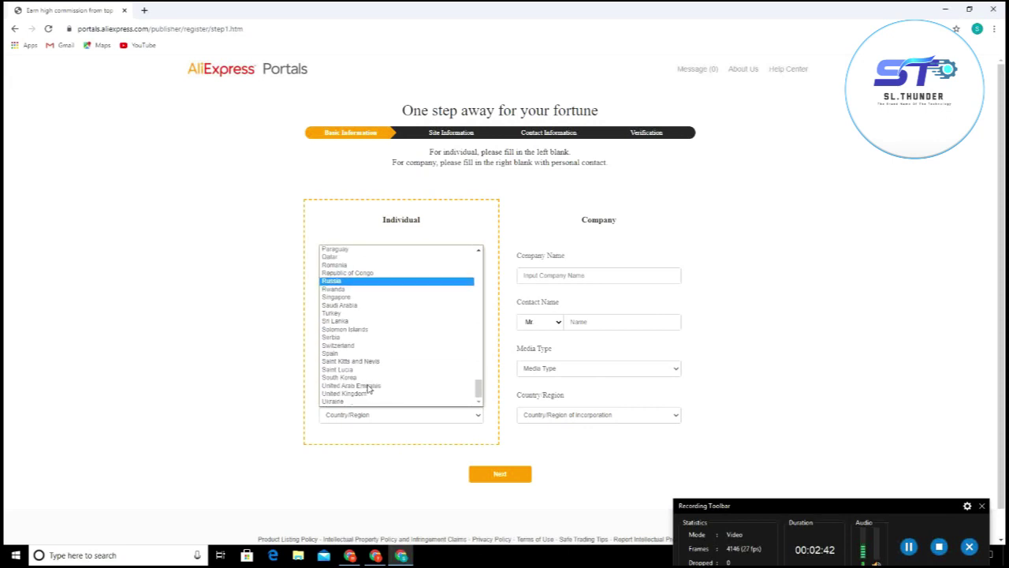
left_click(341, 321)
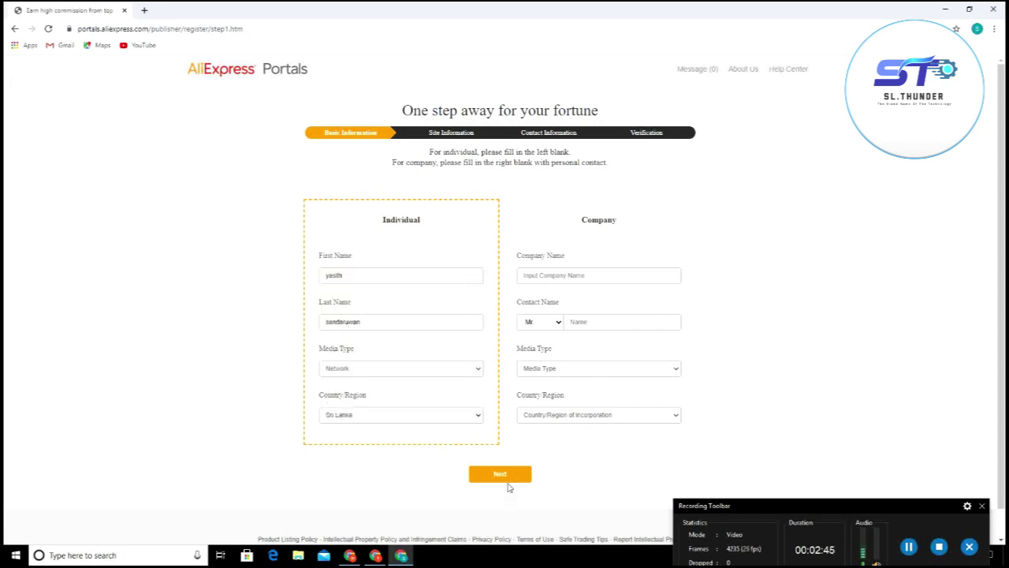
left_click_drag(790, 512, 808, 520)
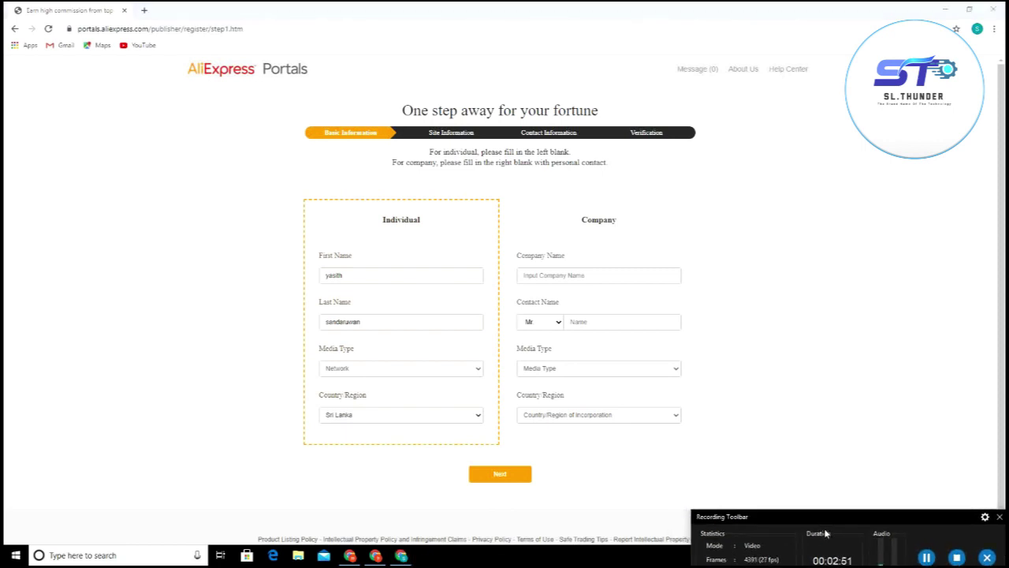
left_click(509, 481)
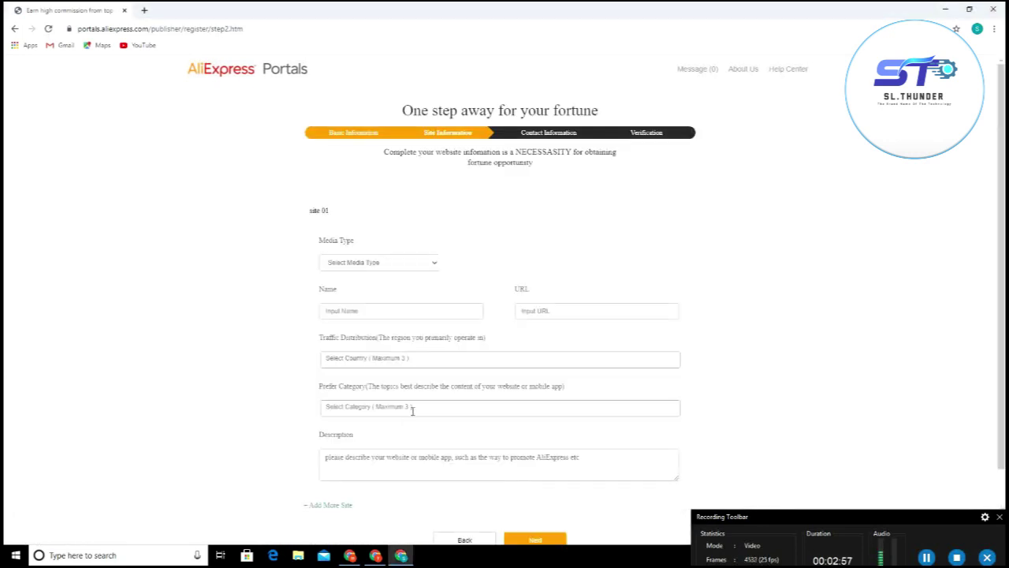
Set the site media type to social with subtype others and enter the site name
left_click(383, 266)
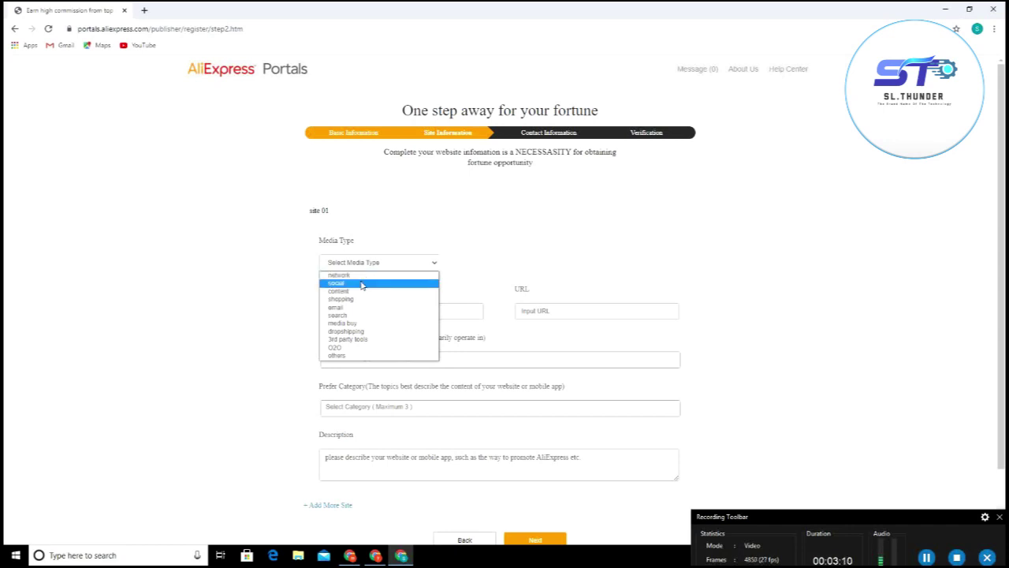
left_click(362, 284)
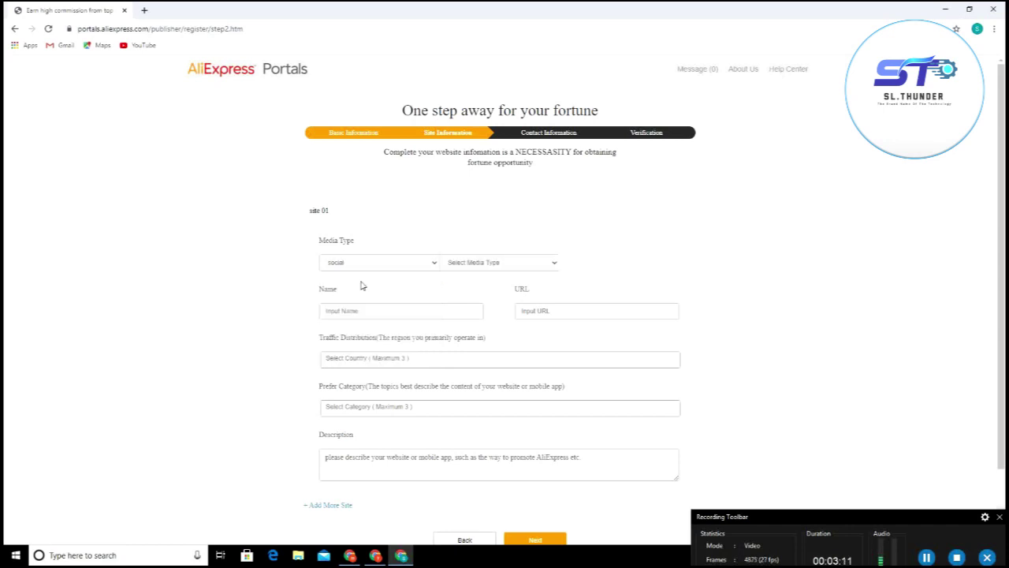
left_click(481, 263)
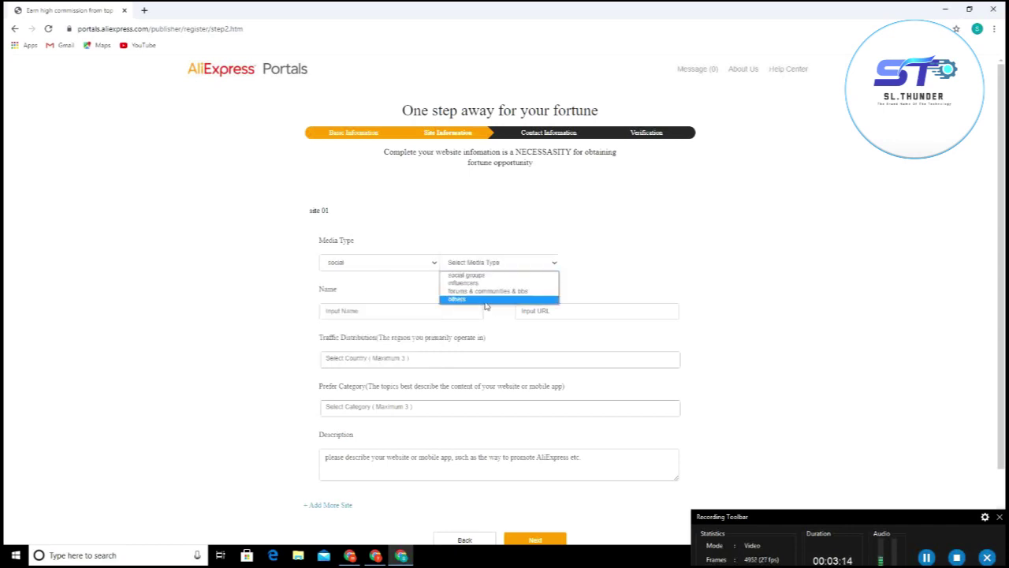
left_click(485, 300)
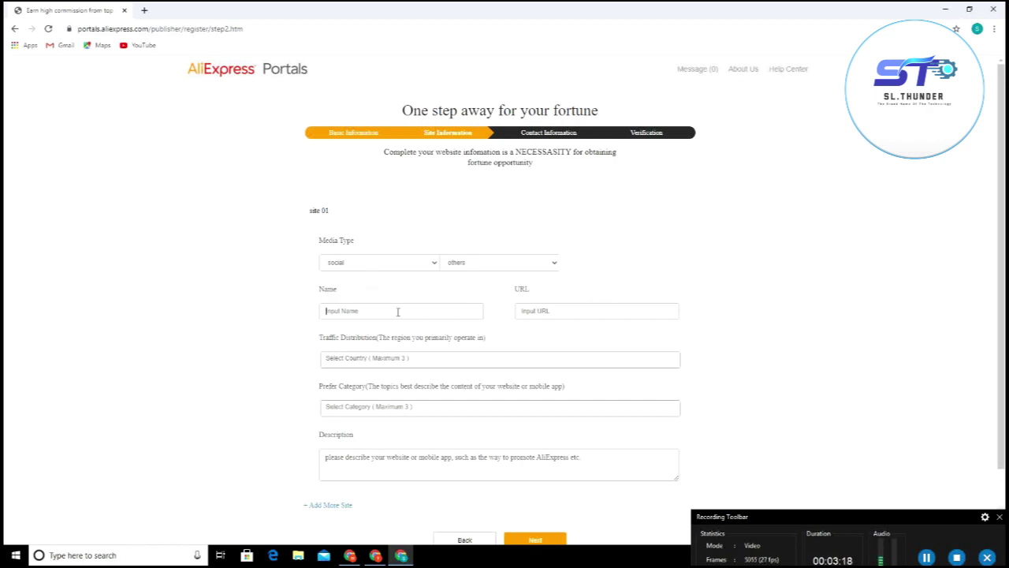
type("yas")
left_click(525, 315)
left_click(928, 556)
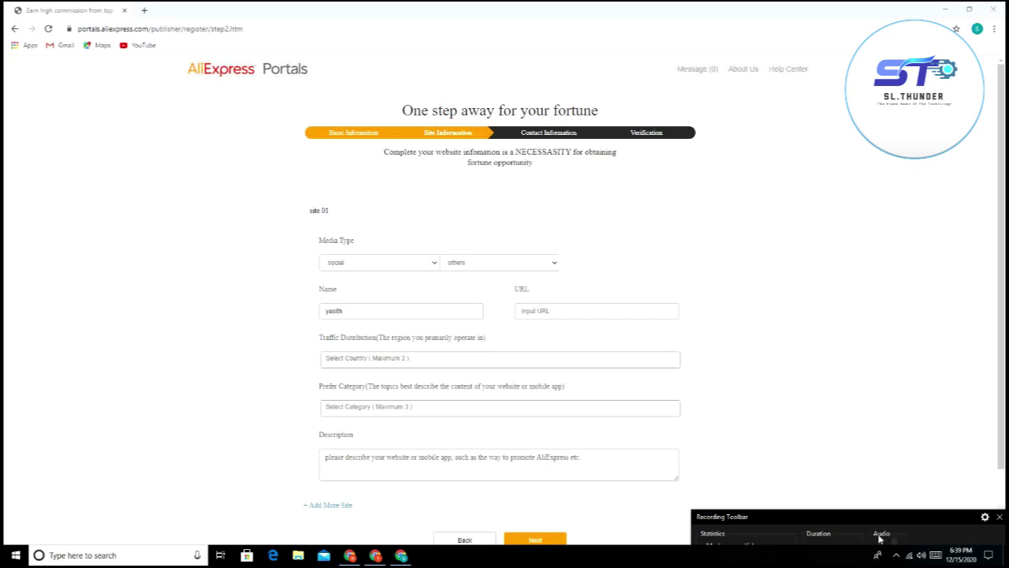
mouse_move(885, 527)
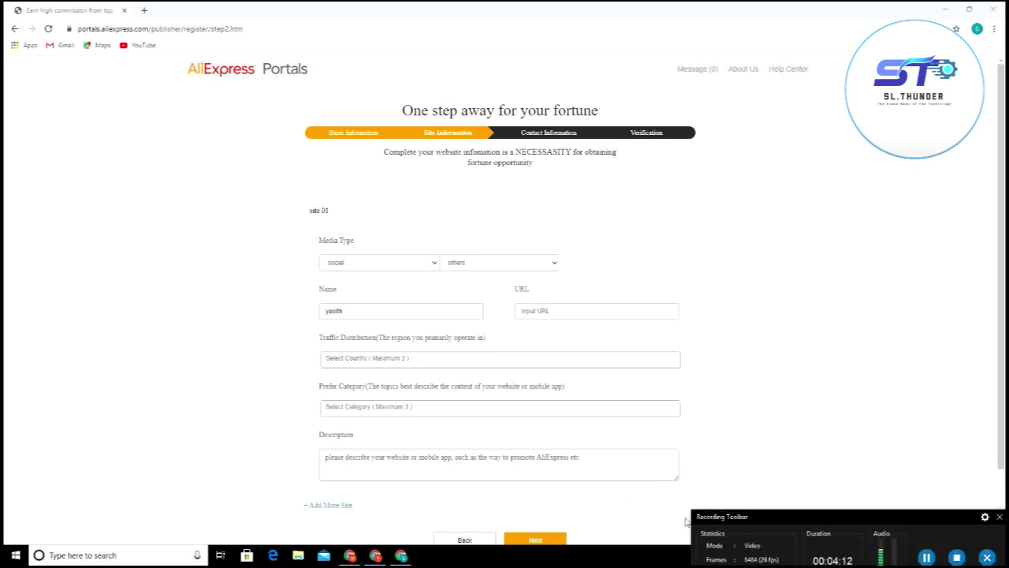
Choose United Kingdom as the site's traffic distribution region
left_click(385, 360)
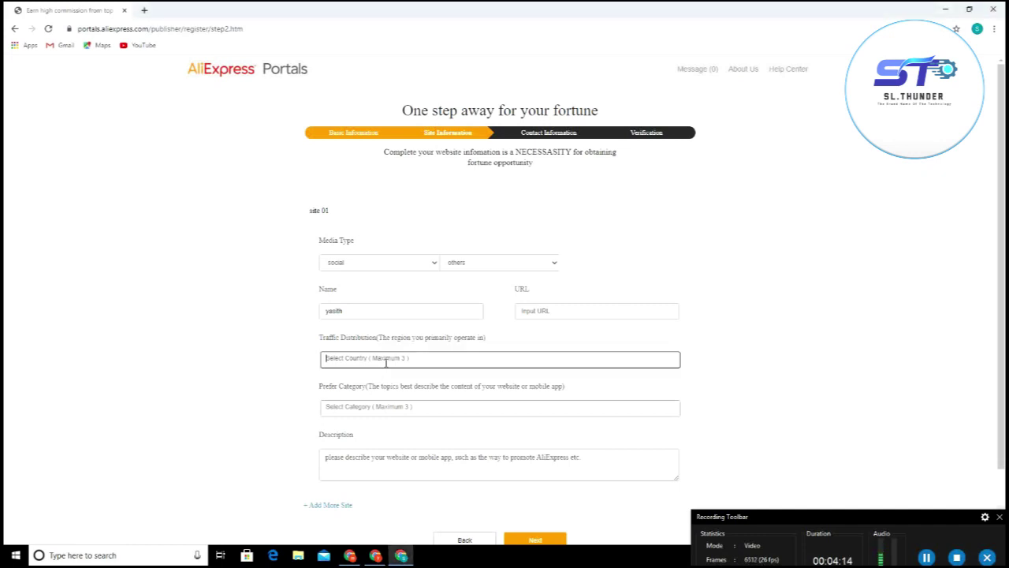
scroll(373, 433, "down", 12)
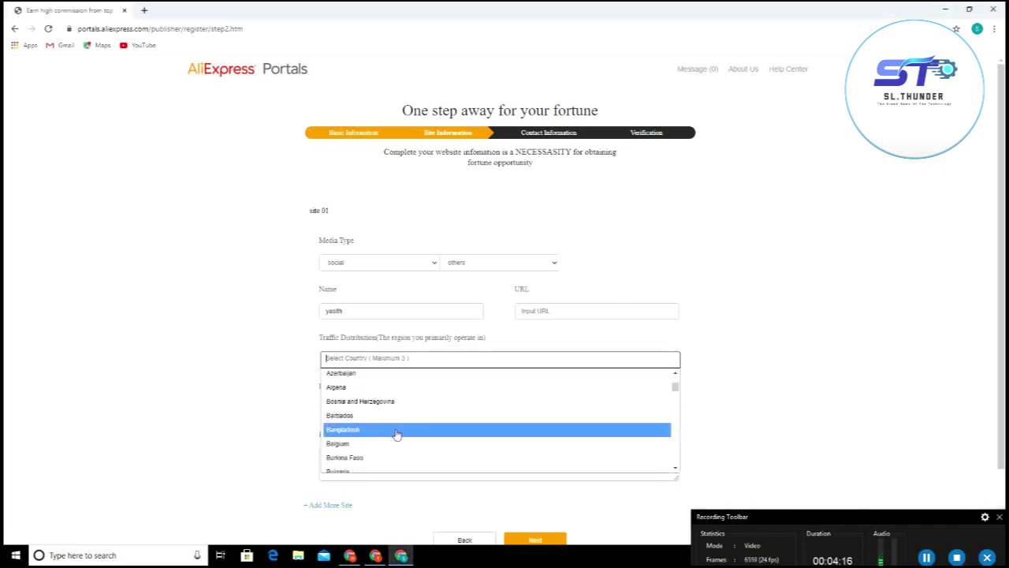
scroll(424, 446, "down", 5)
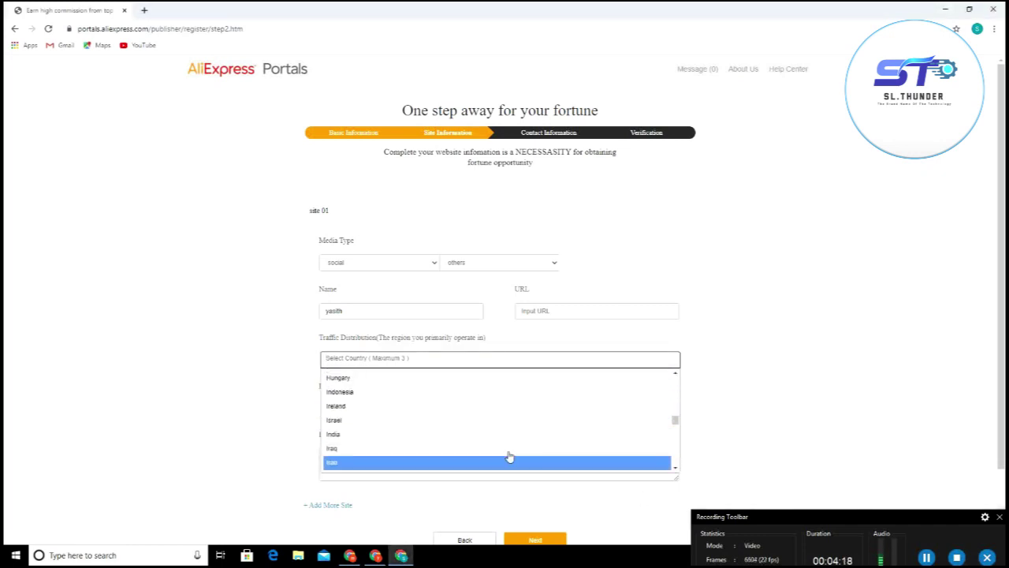
scroll(576, 421, "down", 12)
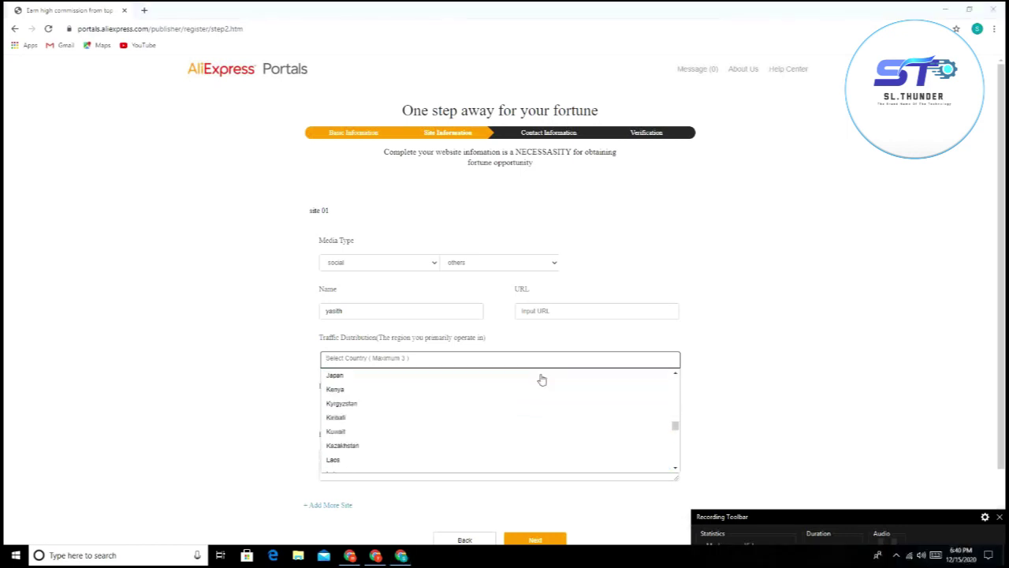
scroll(576, 421, "down", 6)
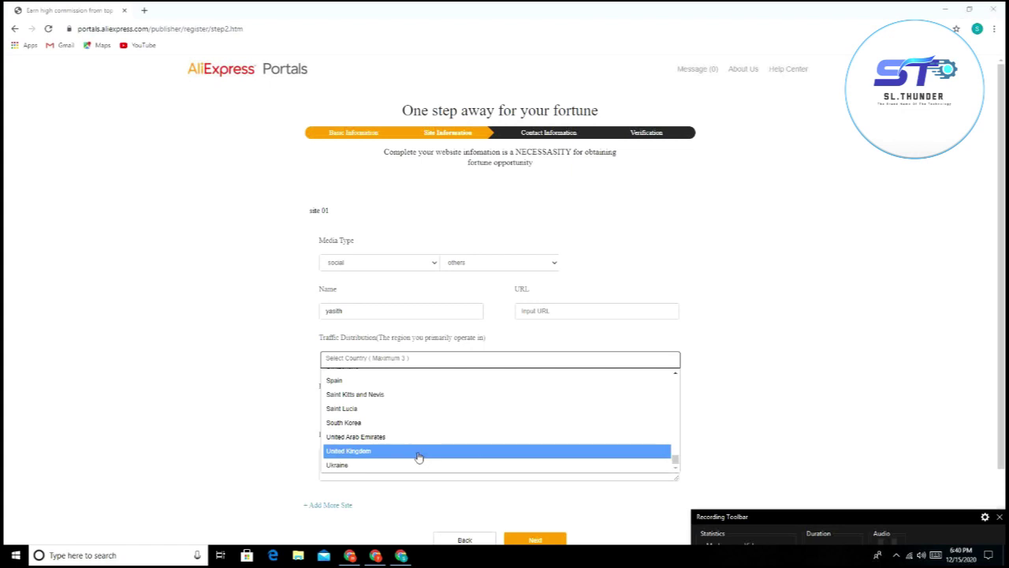
scroll(417, 455, "down", 1)
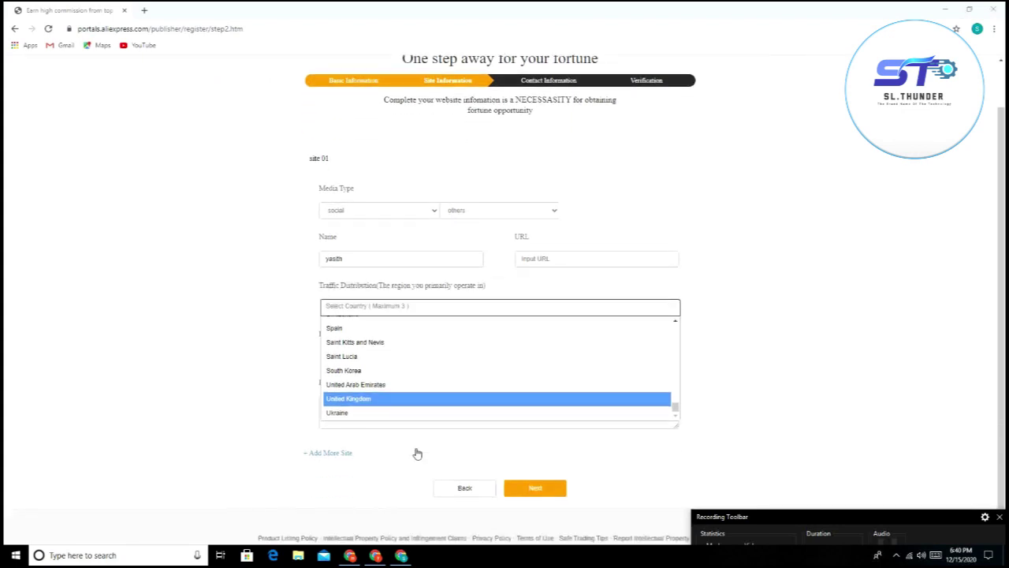
mouse_move(904, 560)
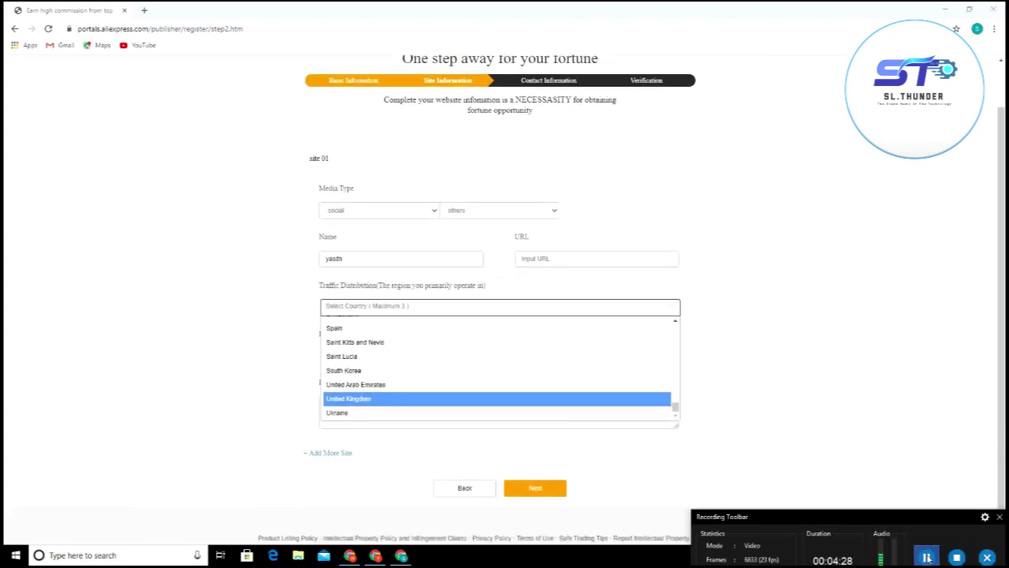
scroll(417, 432, "down", 1)
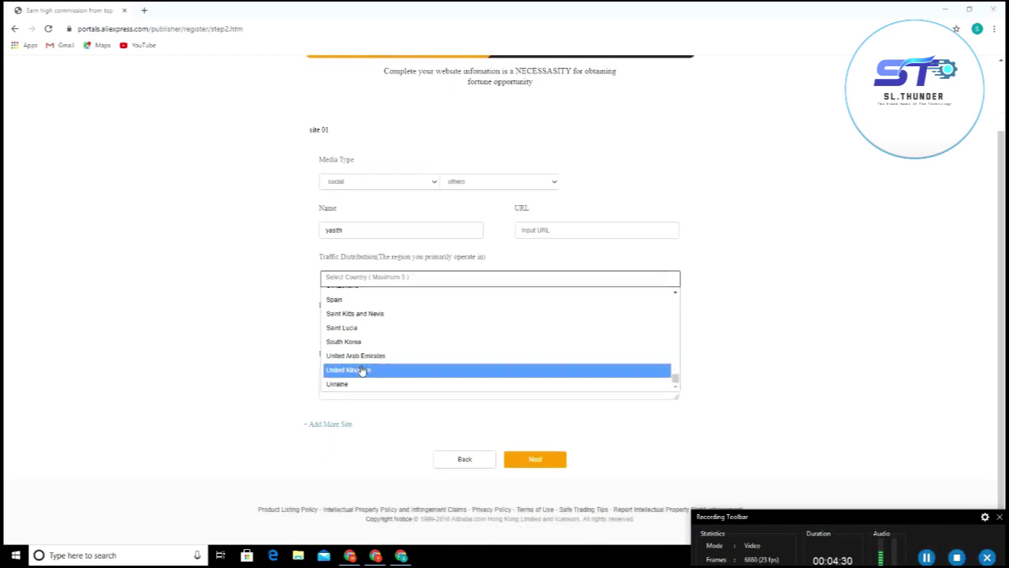
left_click(362, 370)
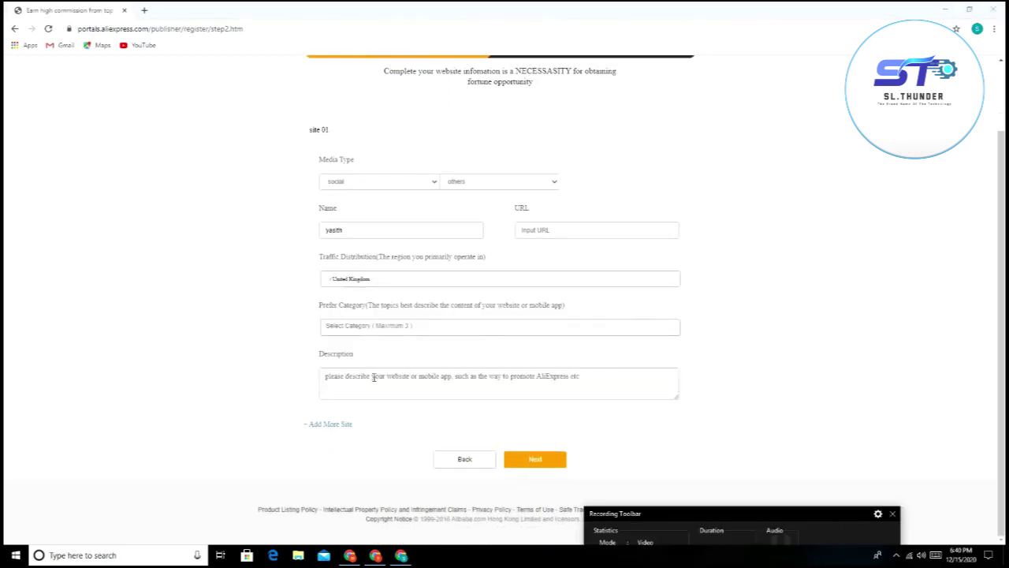
Pick Automobiles, Parts & Accessories as the preferred category and clear the description
left_click(383, 326)
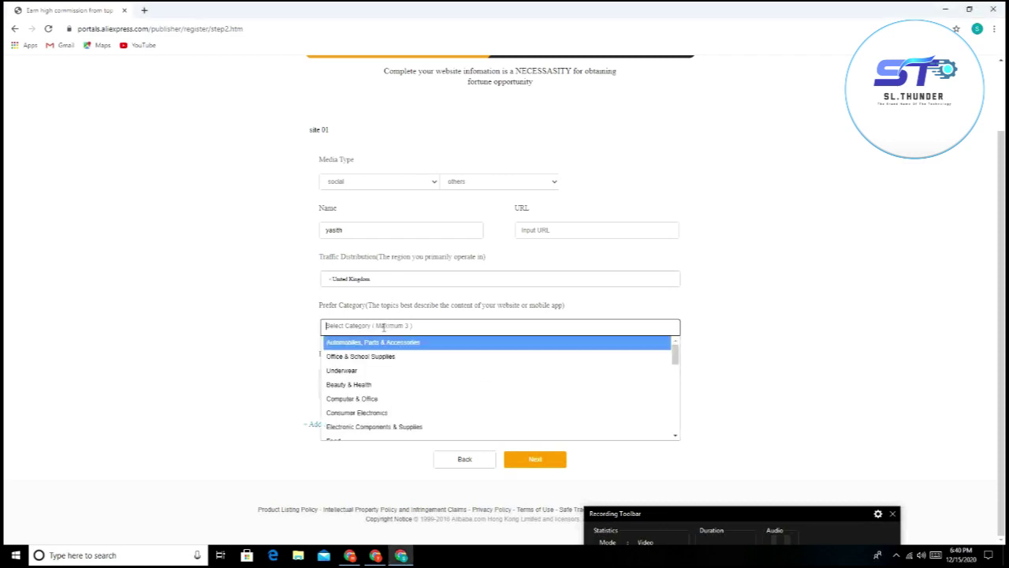
scroll(408, 374, "down", 2)
scroll(408, 374, "up", 2)
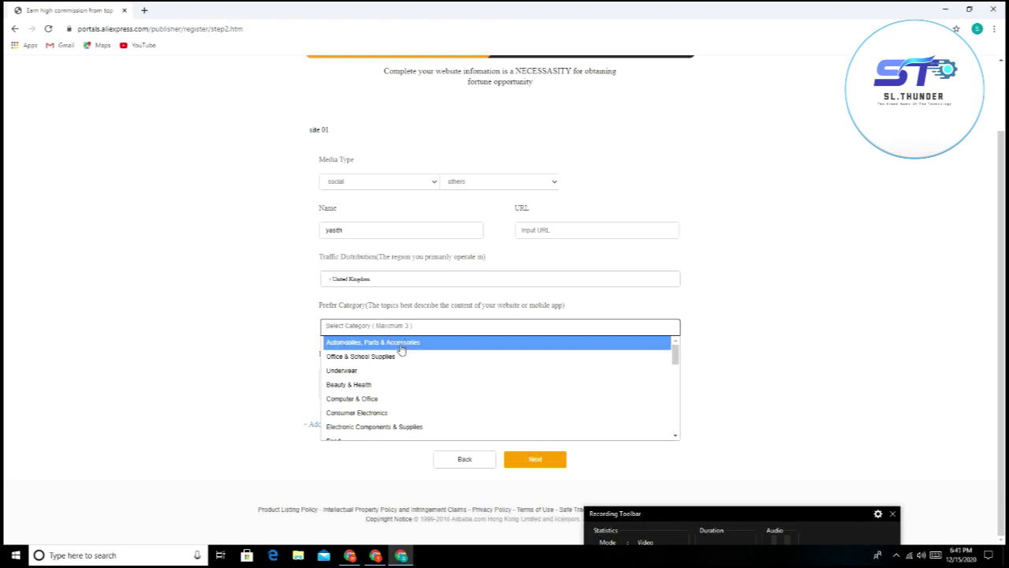
left_click(400, 346)
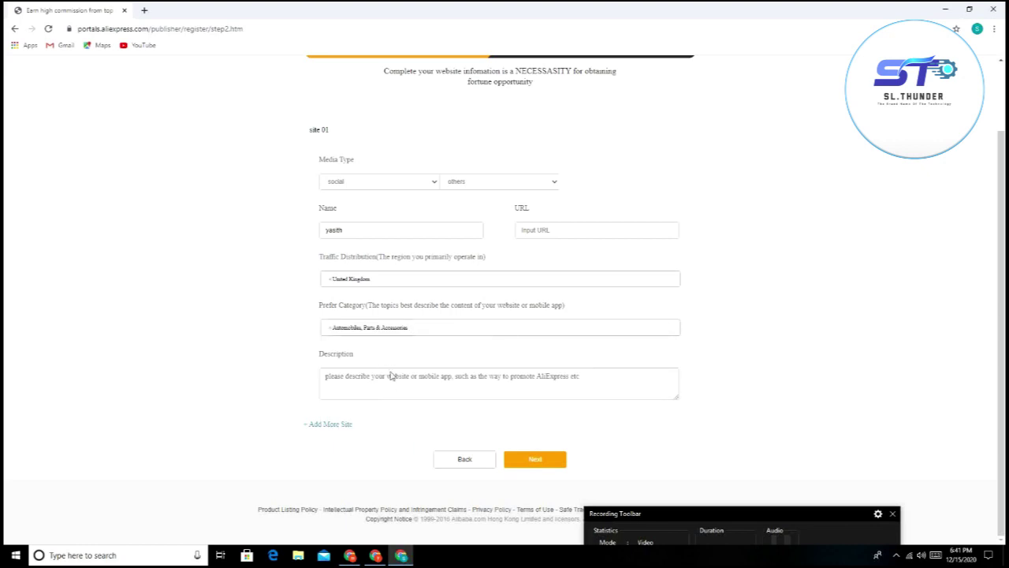
double_click(391, 376)
key("ctrl+a")
key("BackSpace")
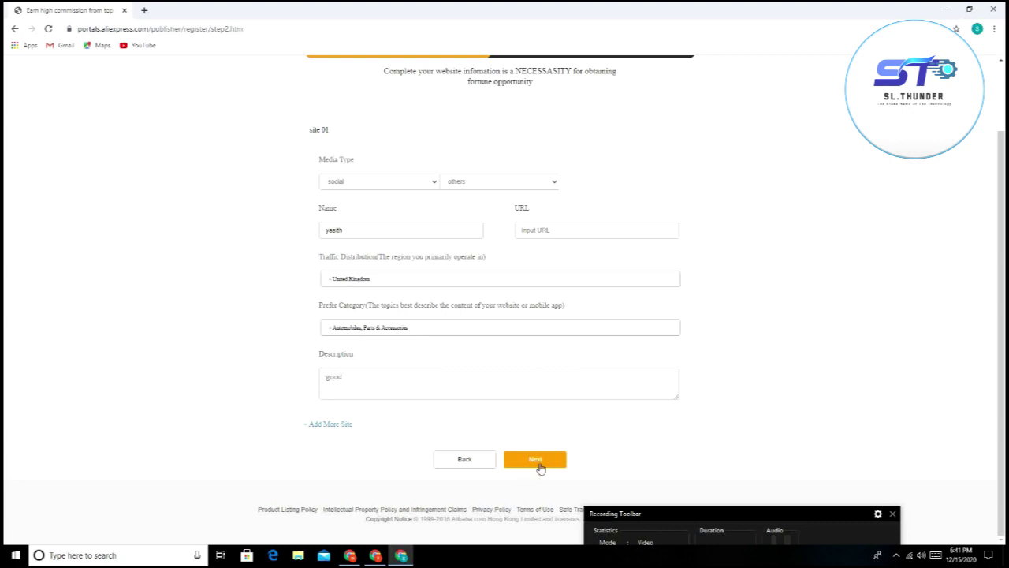
Try submitting the site form twice, dismiss both 'Pls Fix This Form' alerts, and reload
left_click(537, 465)
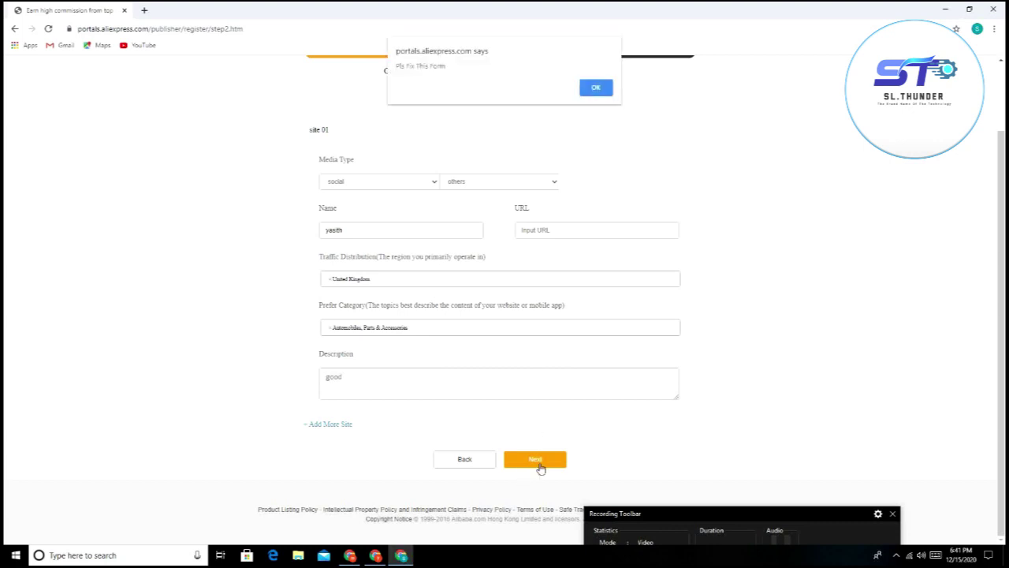
left_click(596, 87)
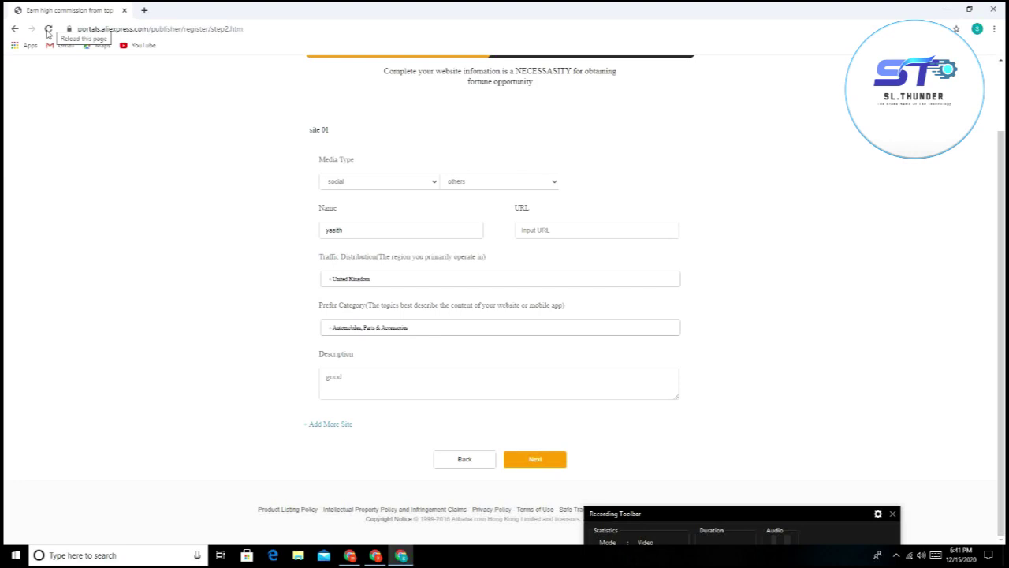
left_click(517, 465)
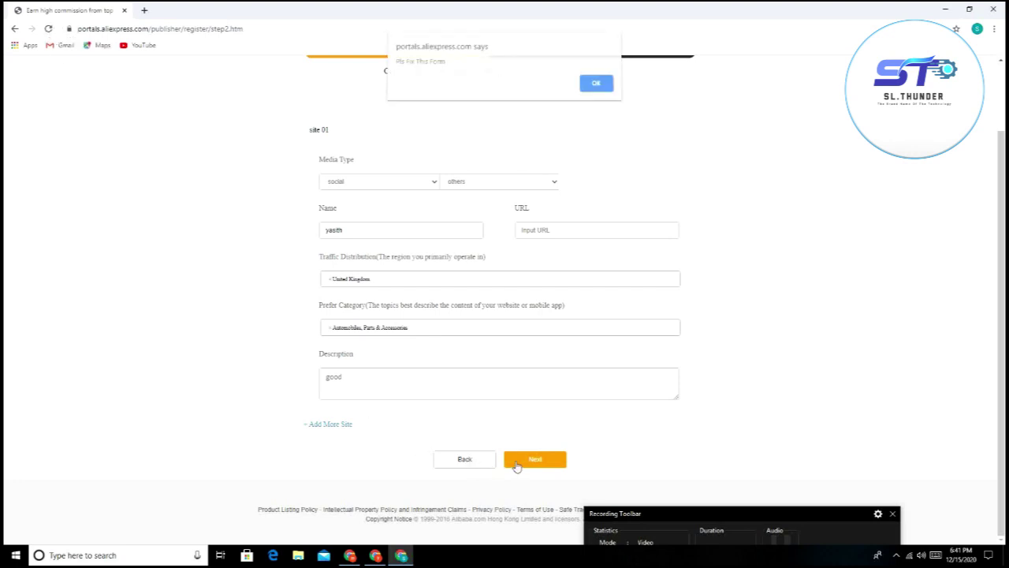
left_click(593, 86)
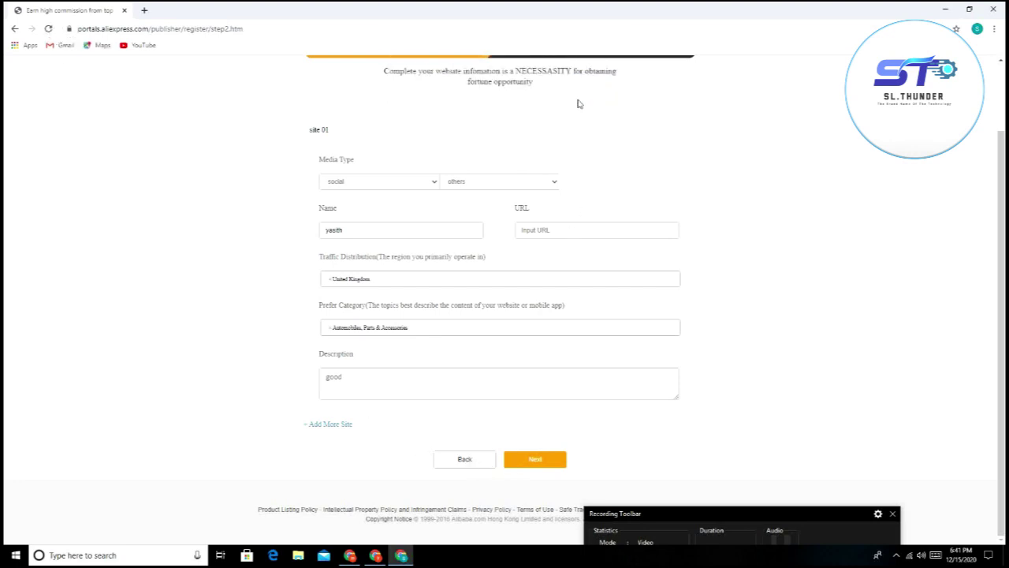
left_click(48, 28)
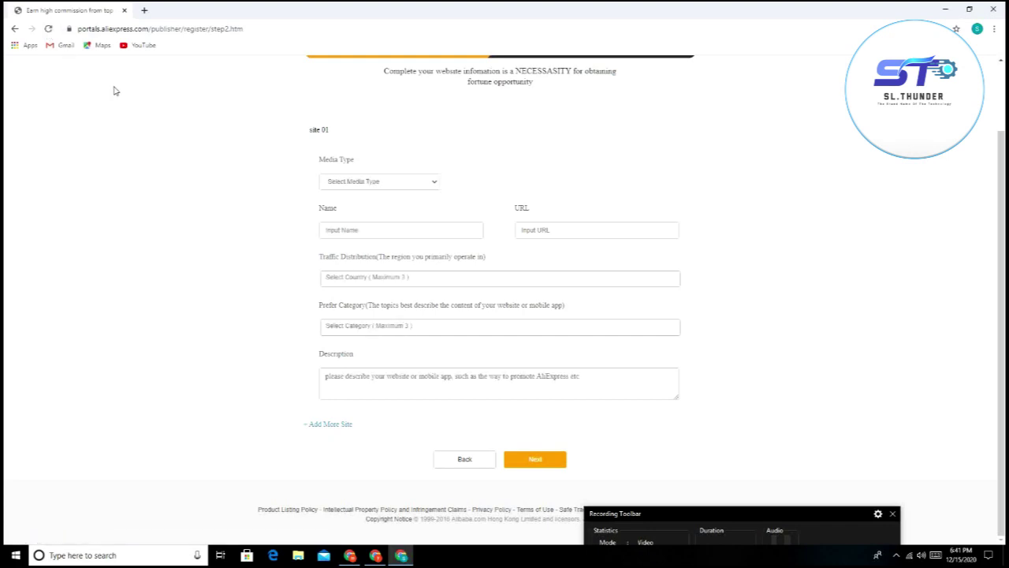
Enter the phone number and choose others as the messenger platform
mouse_move(748, 529)
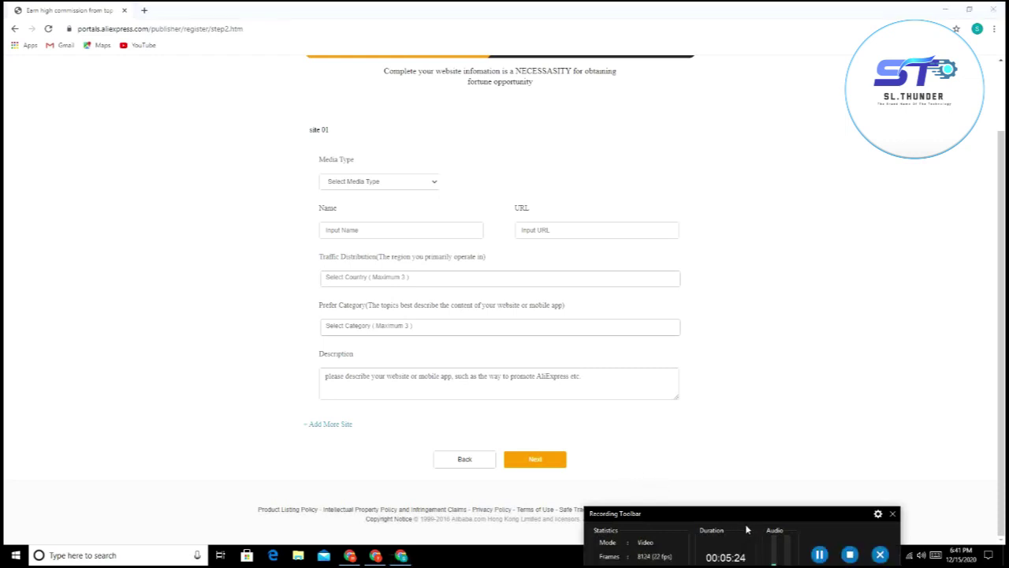
left_click(819, 555)
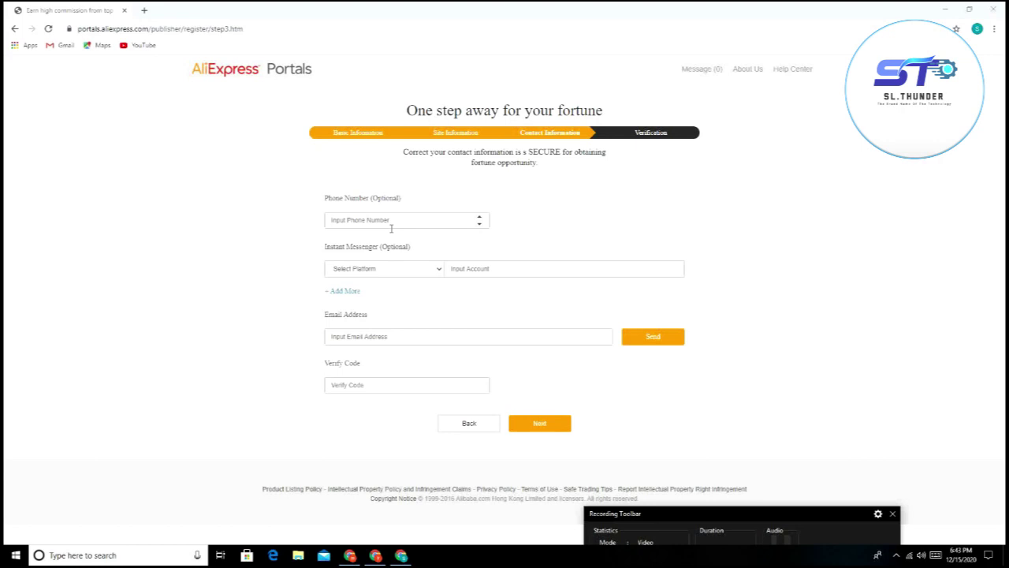
left_click(391, 219)
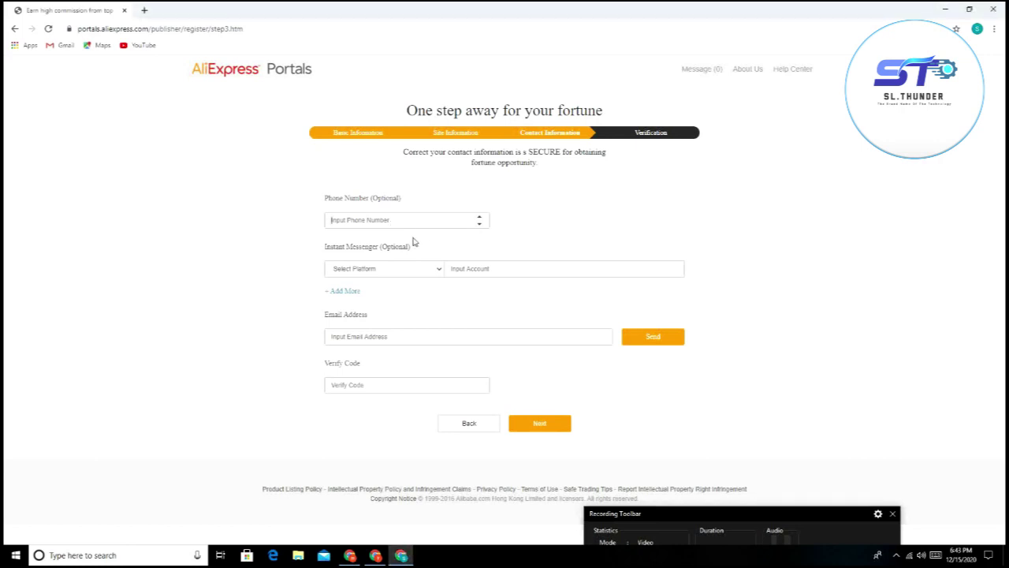
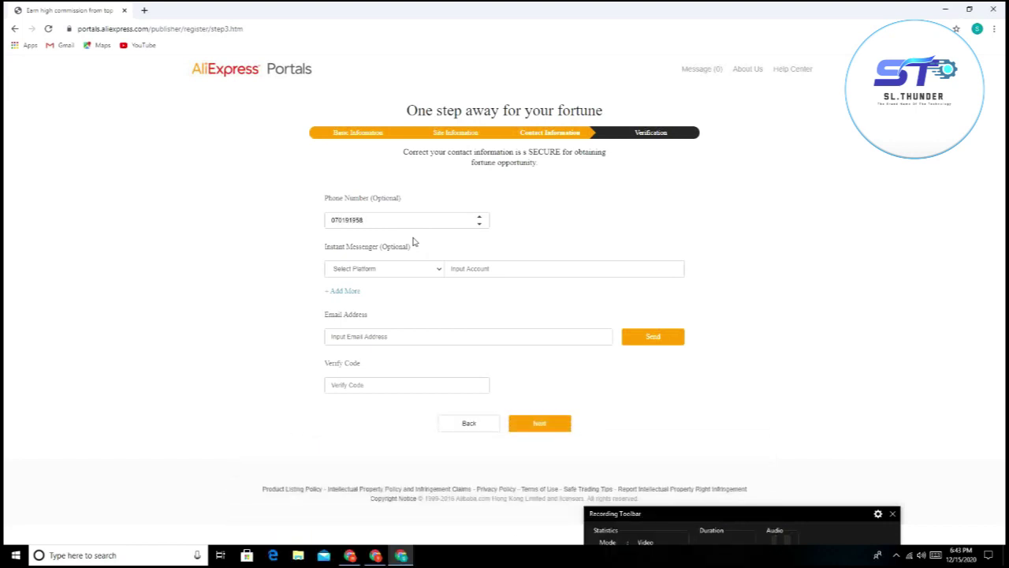
left_click(414, 269)
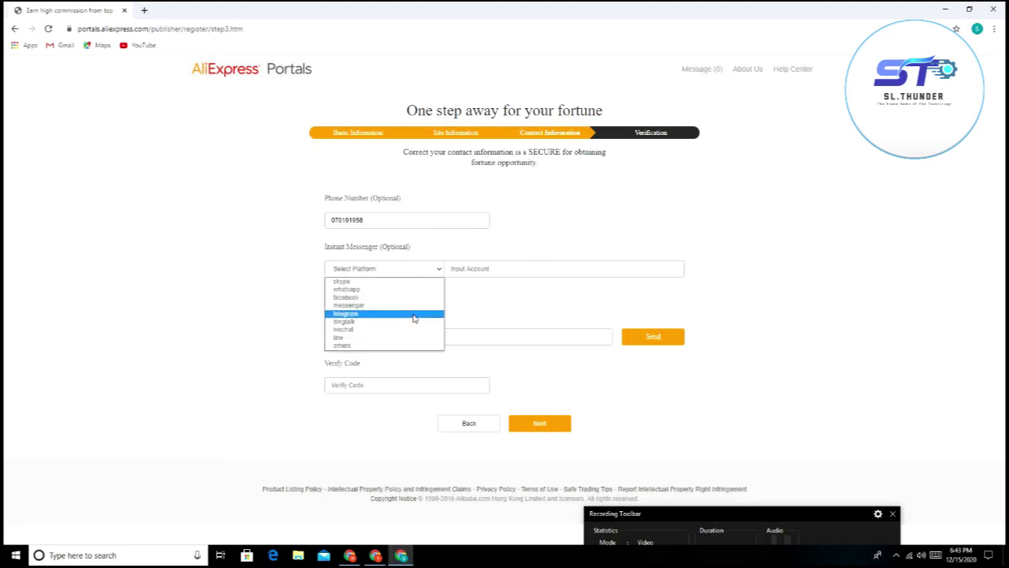
left_click(393, 348)
left_click(486, 269)
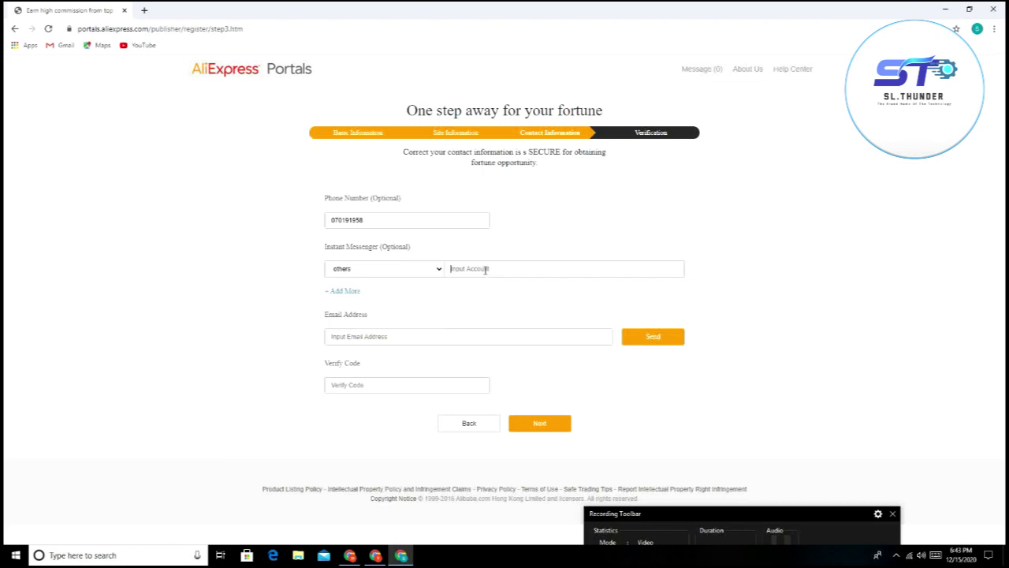
Fill in the account e-mail from autofill and send the verification code
left_click(370, 340)
left_click(378, 365)
left_click(623, 347)
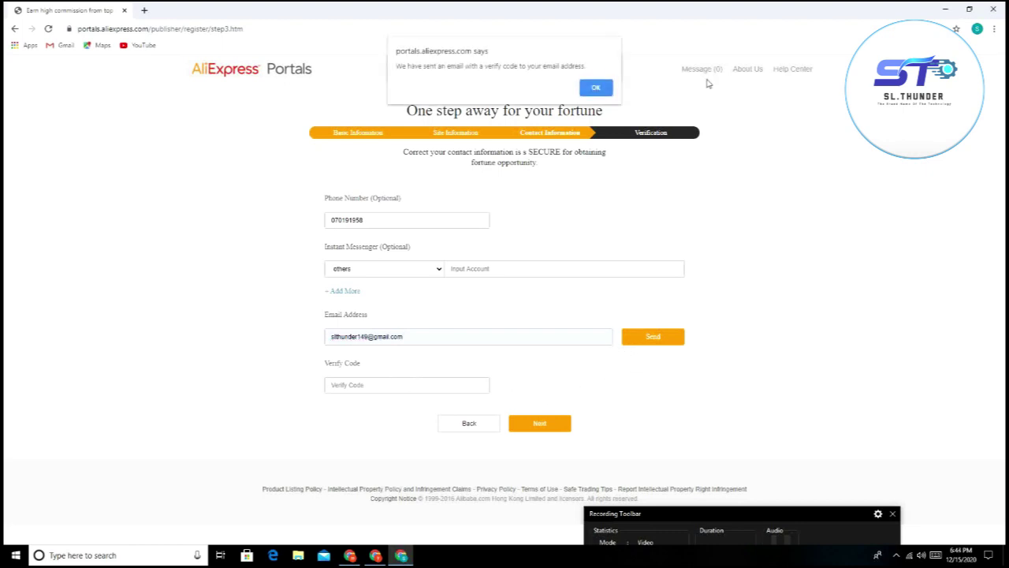
left_click(595, 87)
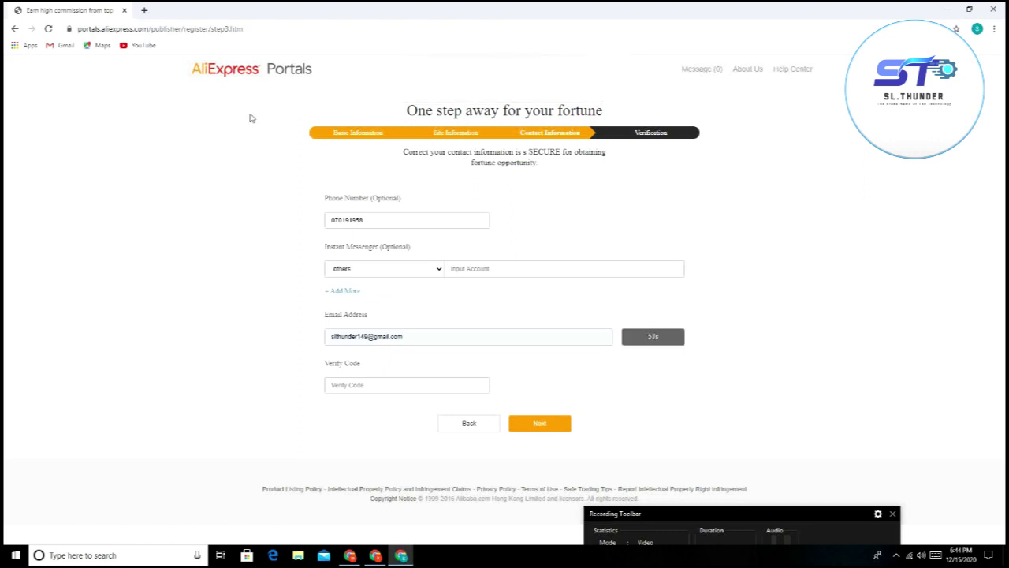
Read the AliExpress Affiliate verification email in Gmail, then return to the Portals registration tab
left_click(144, 10)
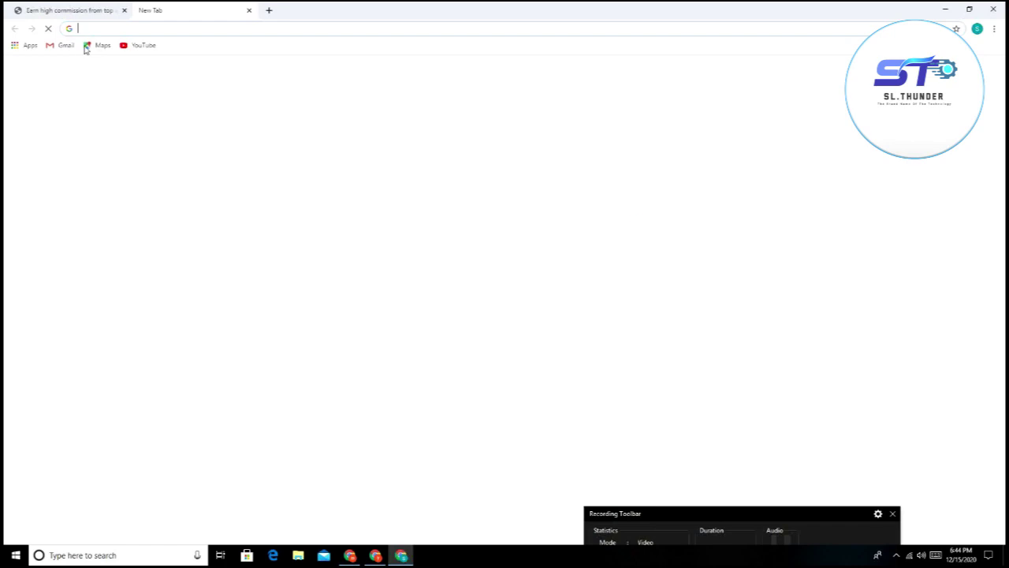
left_click(67, 45)
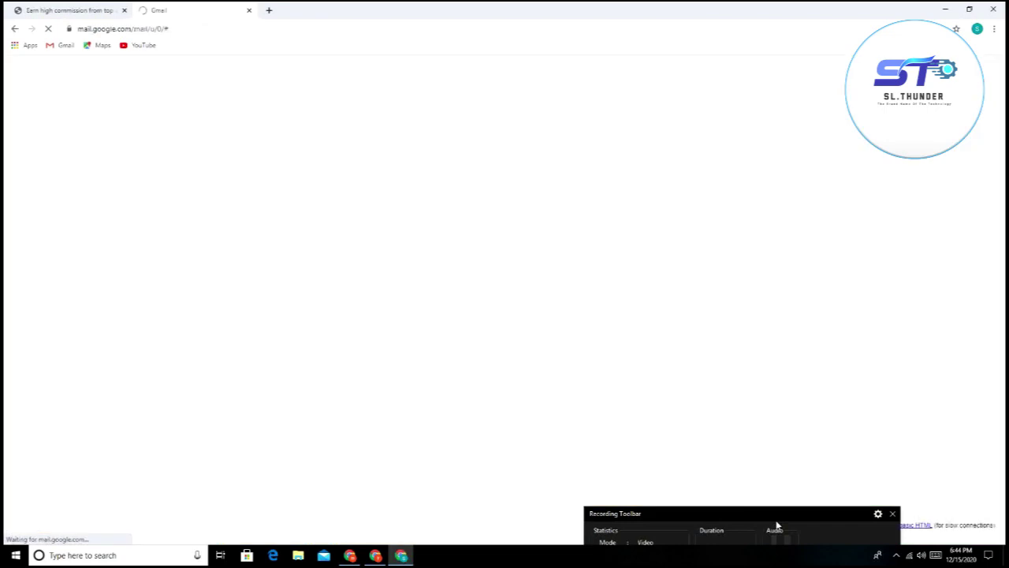
mouse_move(777, 525)
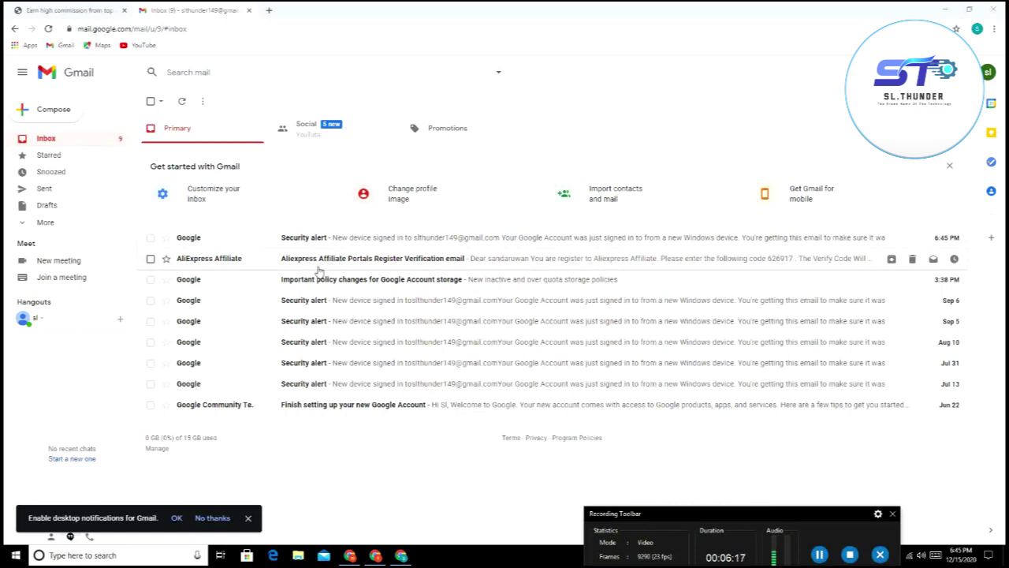
left_click(334, 269)
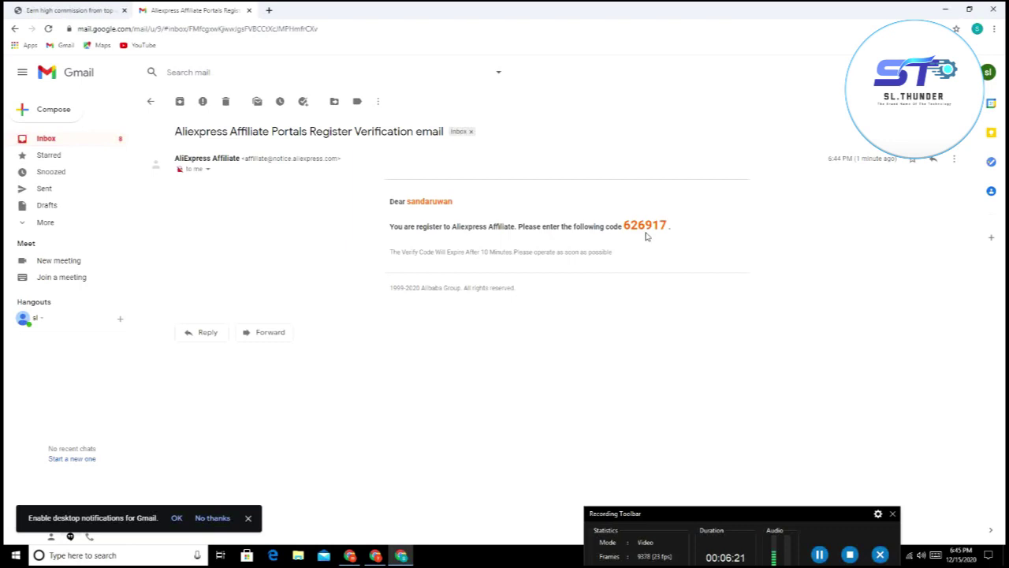
left_click(71, 10)
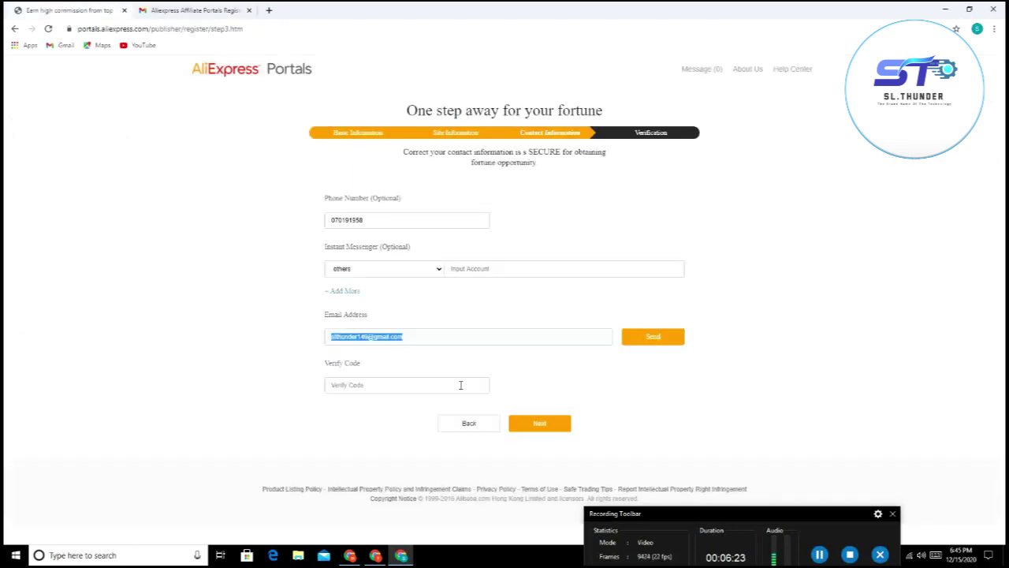
Enter the six-digit emailed verification code and continue to the service agreement step
left_click(356, 390)
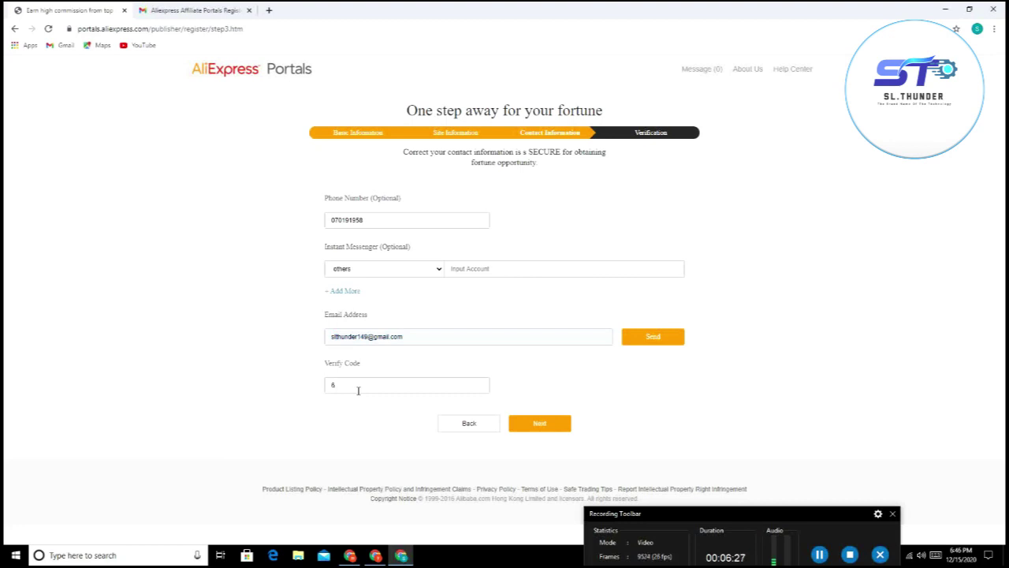
left_click(547, 426)
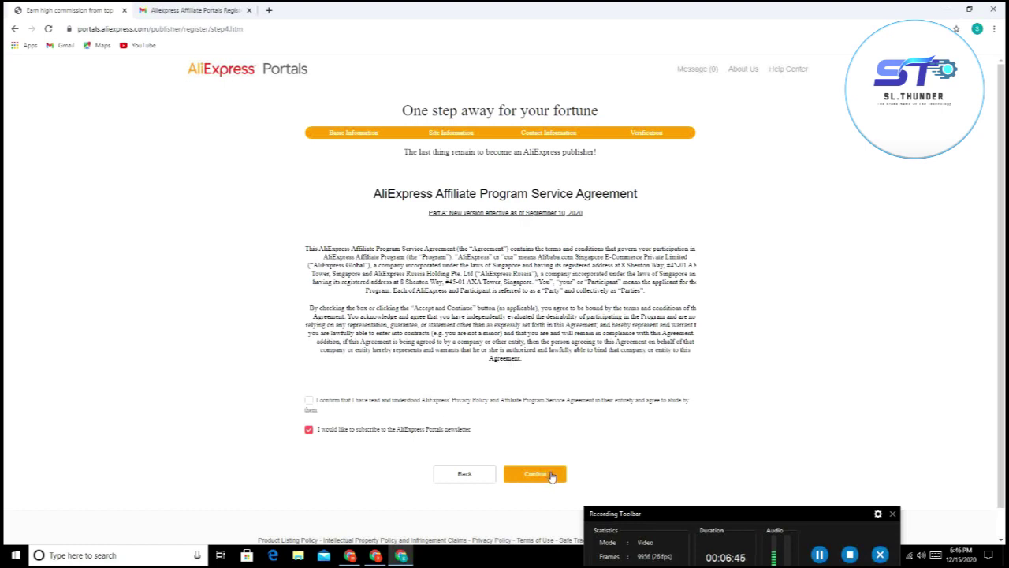
Accept the service agreement and confirm registration, dismissing the resulting failure alerts
left_click(546, 476)
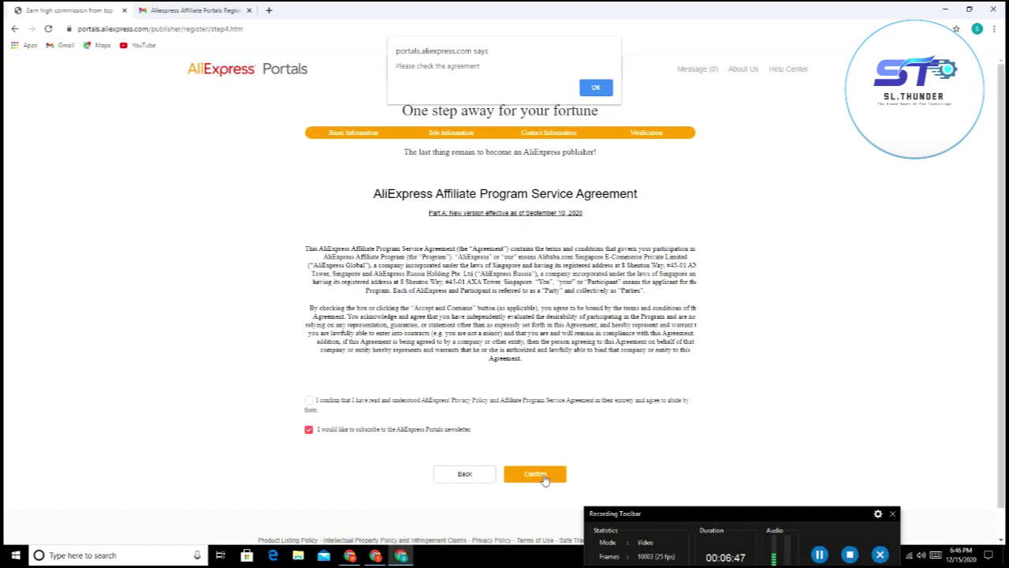
left_click(599, 93)
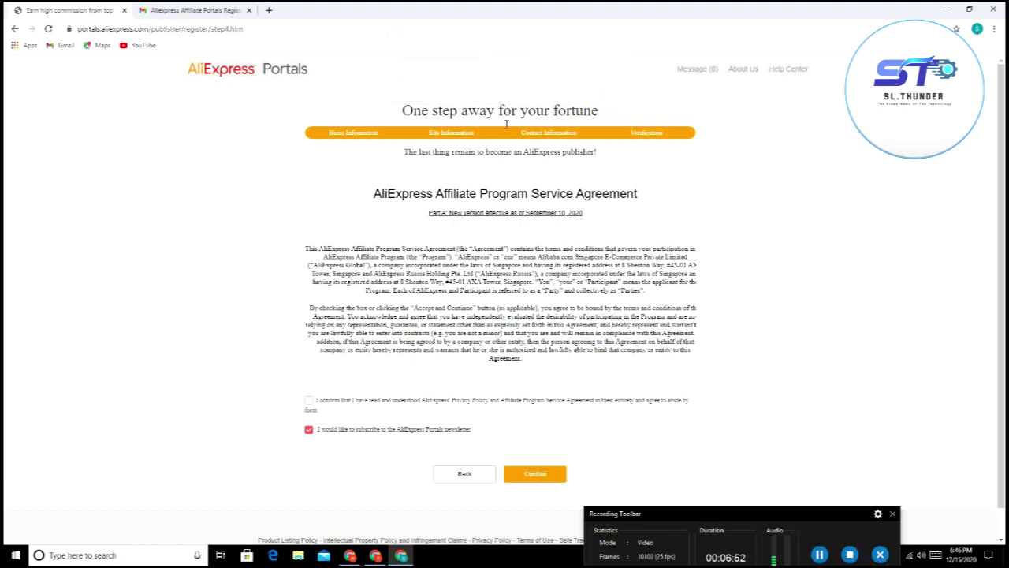
left_click(48, 30)
left_click(314, 405)
left_click(558, 480)
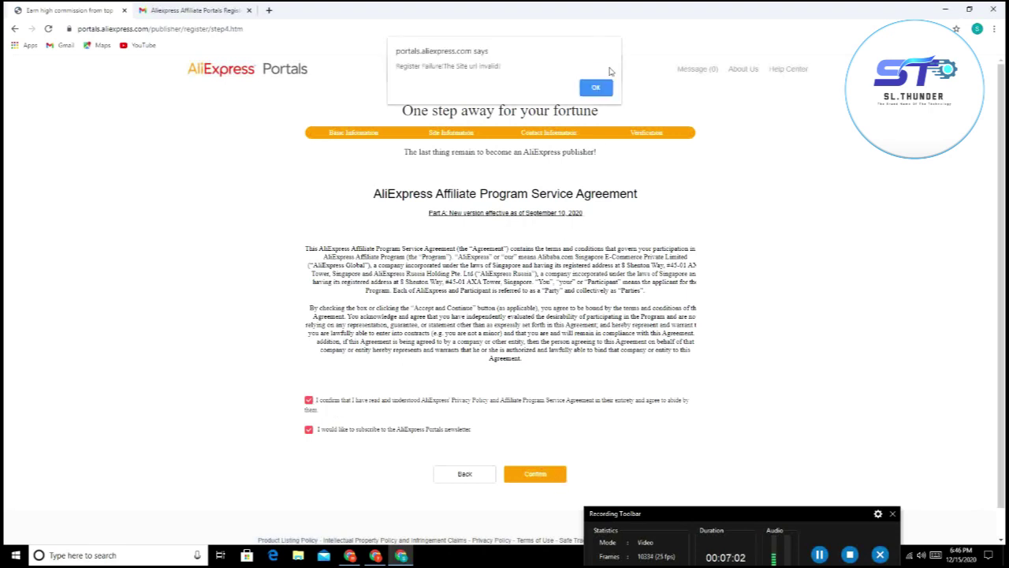
left_click(606, 88)
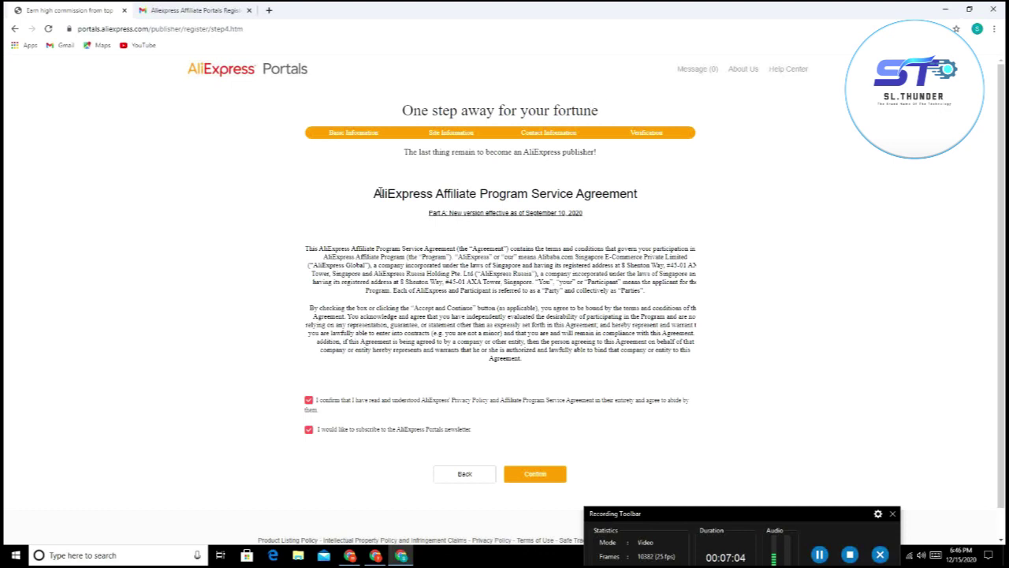
Untick the newsletter, re-accept the terms and retry registration, then minimize Chrome
left_click(49, 29)
left_click(309, 430)
double_click(309, 404)
left_click(308, 401)
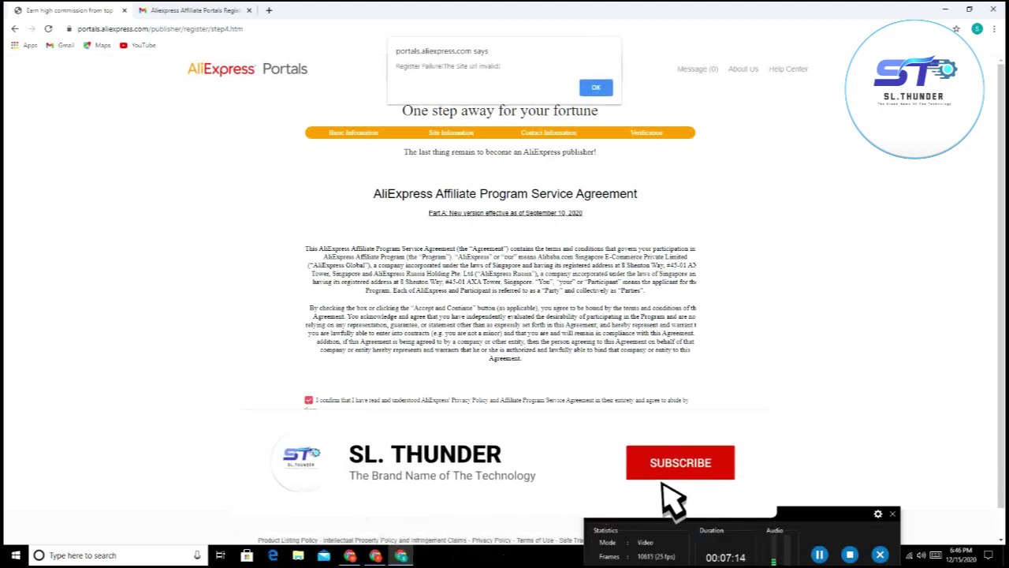
left_click(595, 87)
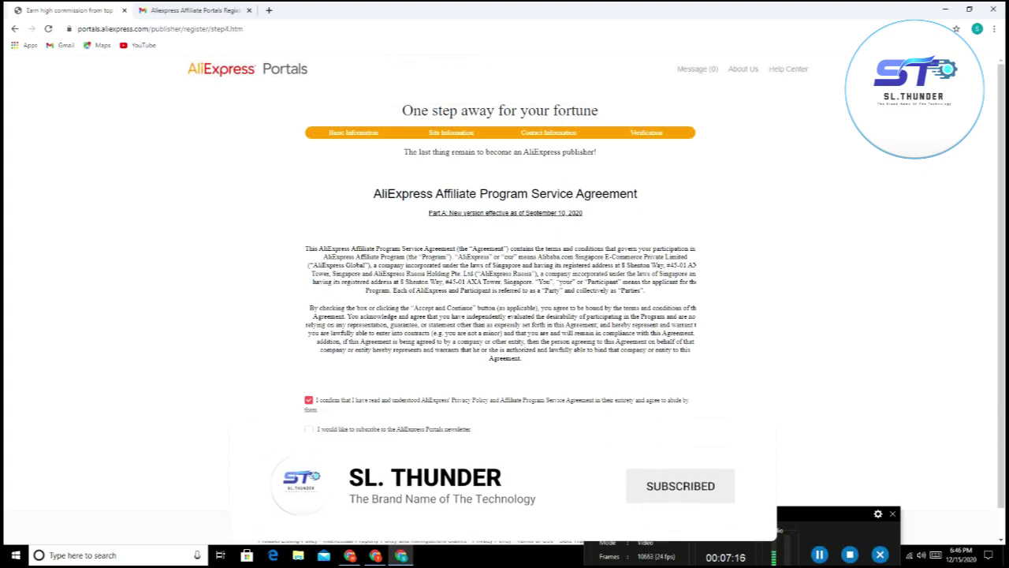
left_click(532, 481)
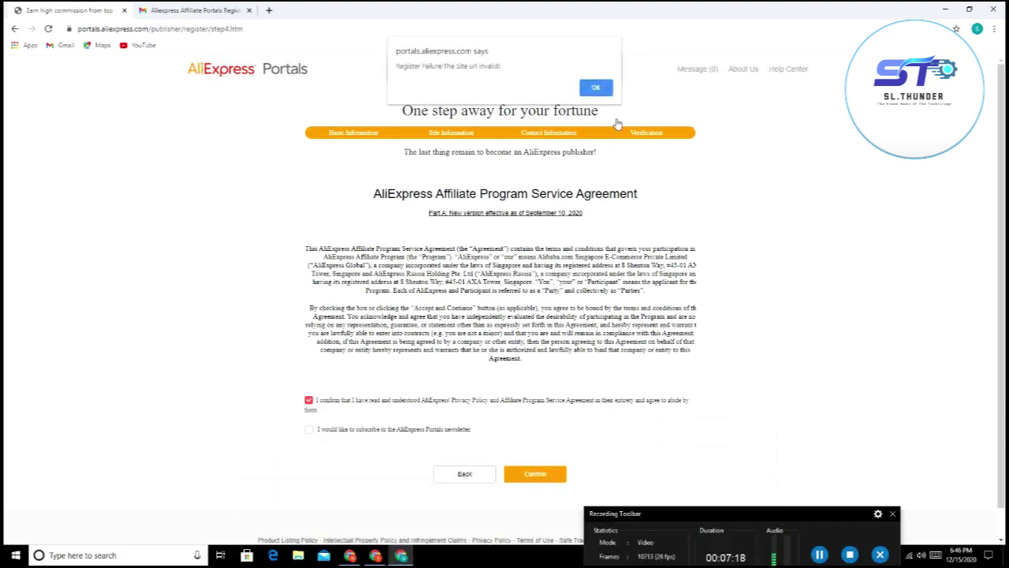
left_click(50, 30)
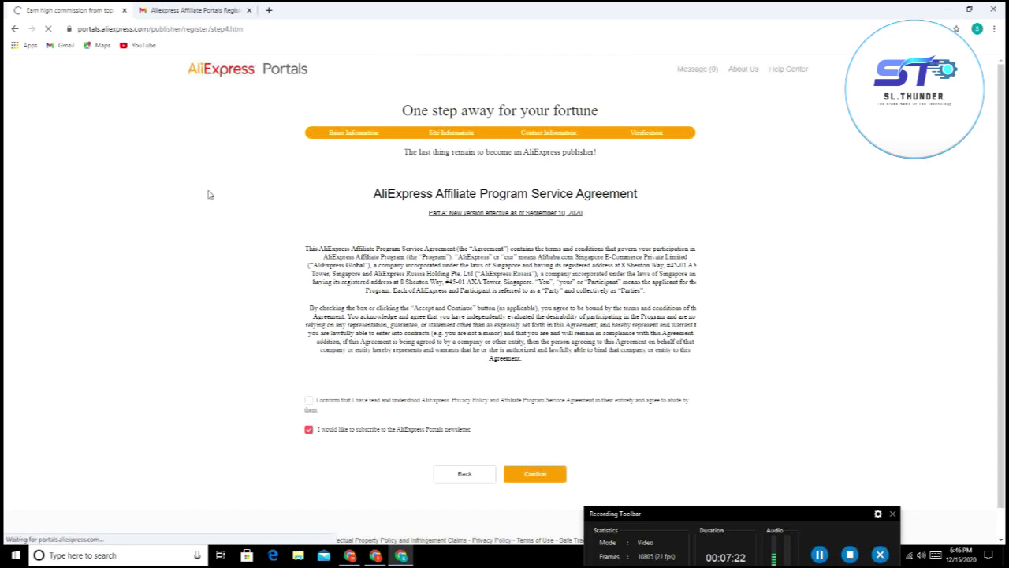
left_click(825, 555)
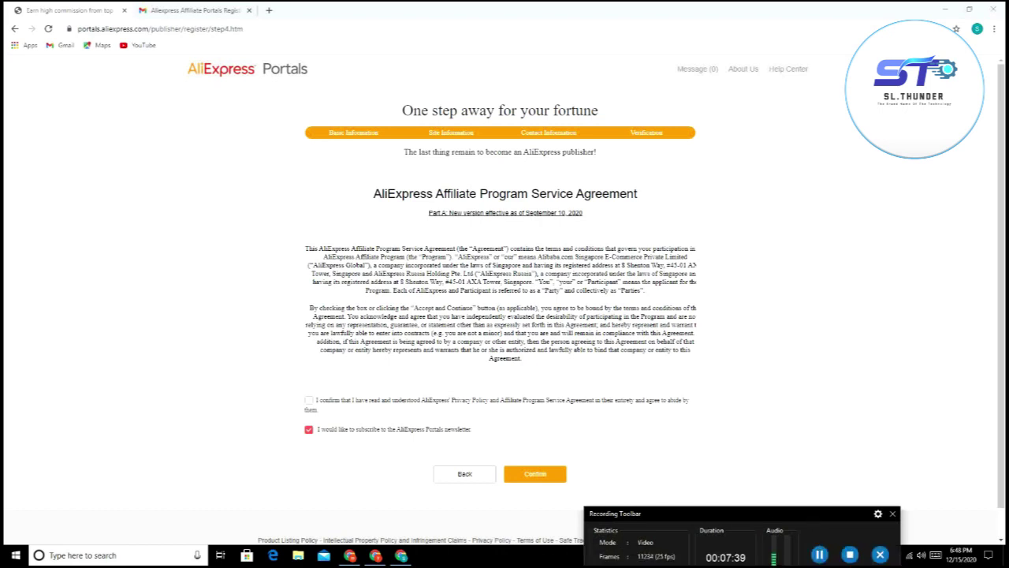
left_click(948, 10)
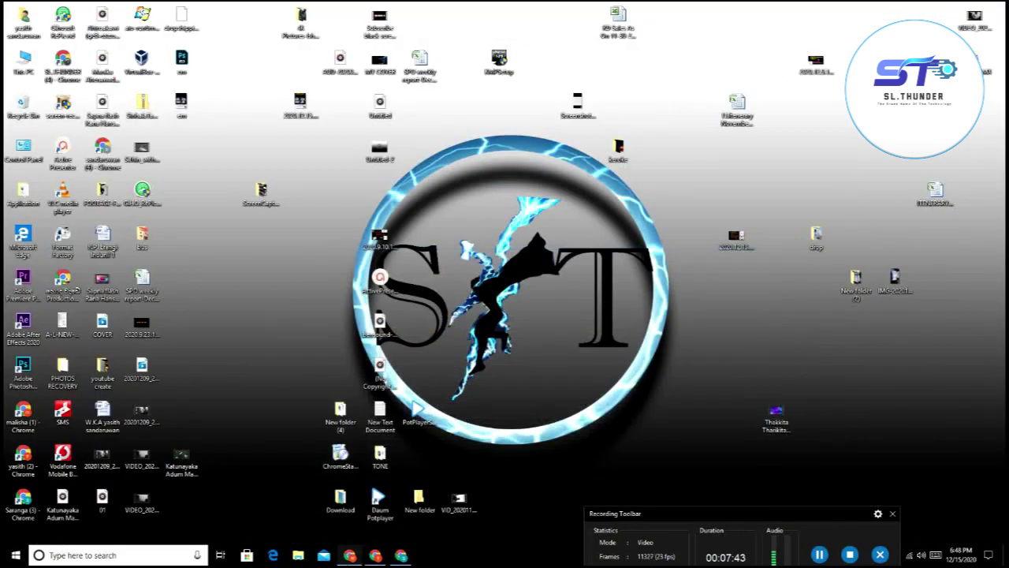
Restore Chrome to the Portals dashboard and open the Ad Center hot product picks
key("alt+Tab")
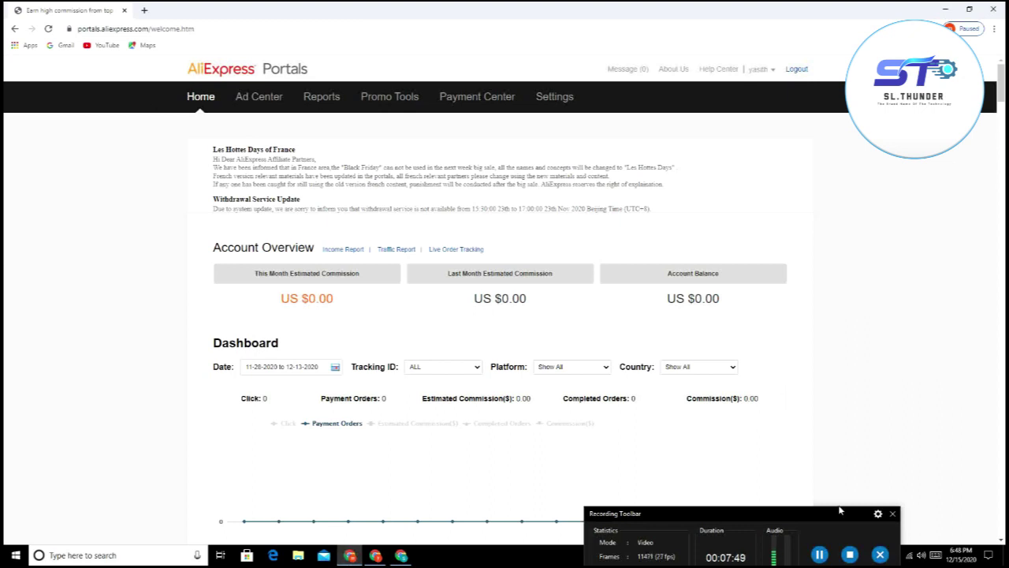
left_click(824, 548)
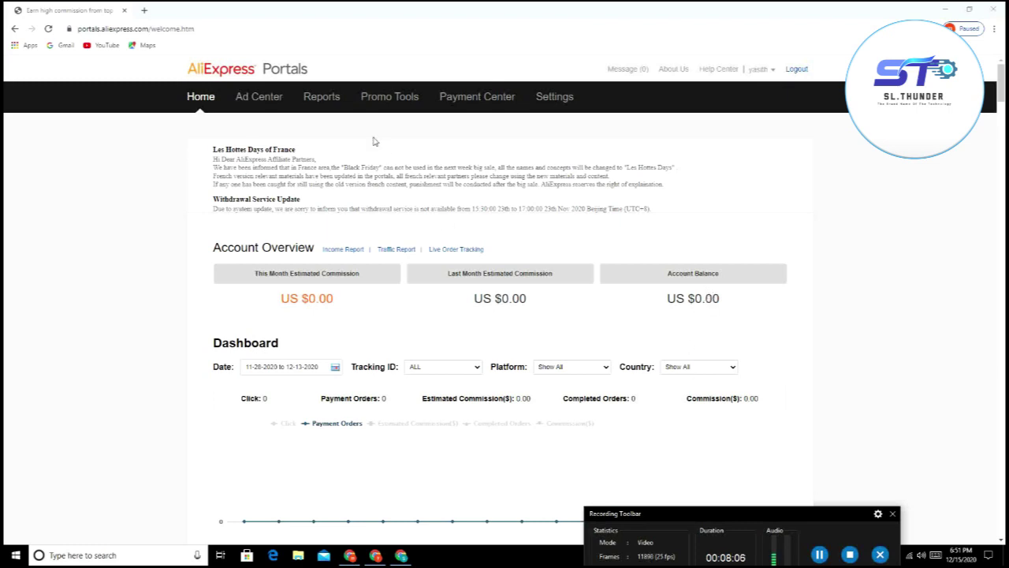
left_click(271, 98)
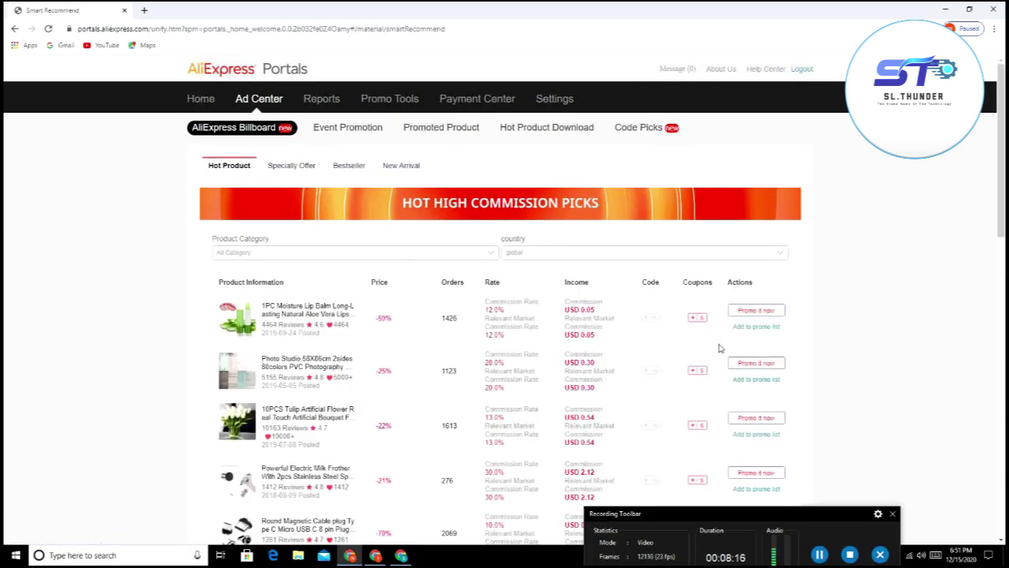
Scroll the Hot Product list and open the Powerful Electric Milk Frother product page
scroll(710, 383, "down", 1)
scroll(709, 383, "down", 1)
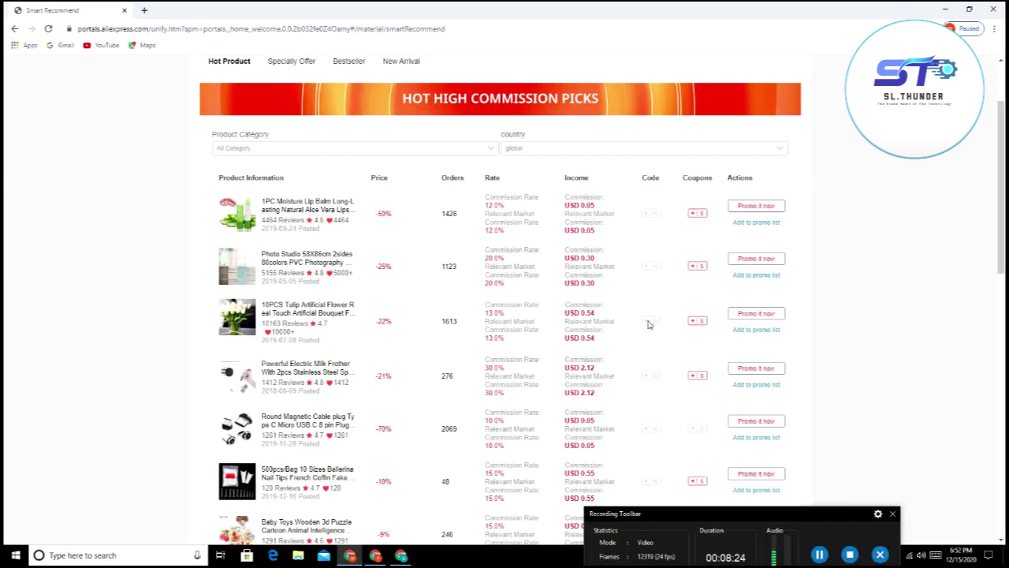
scroll(647, 323, "down", 3)
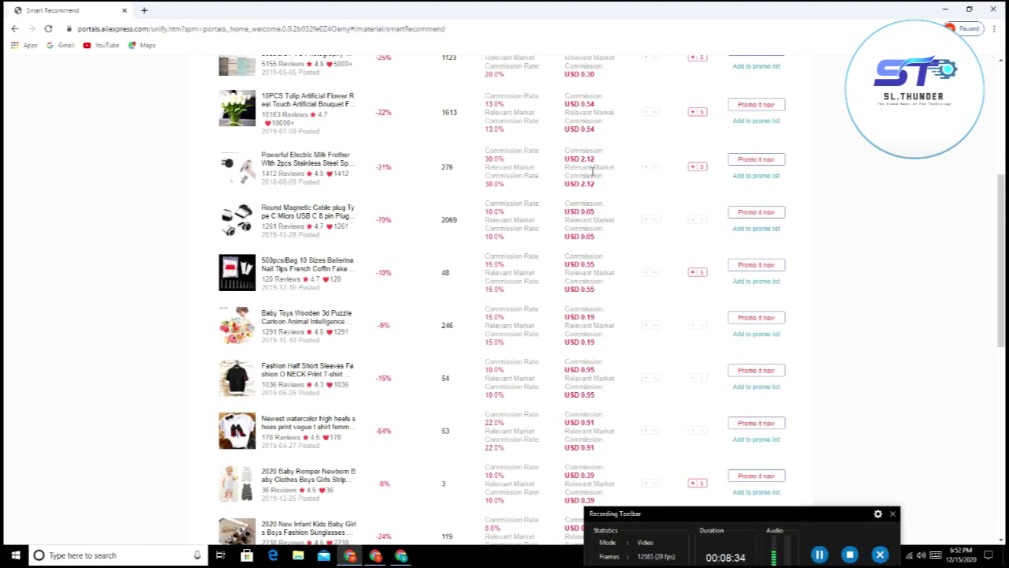
scroll(616, 179, "up", 3)
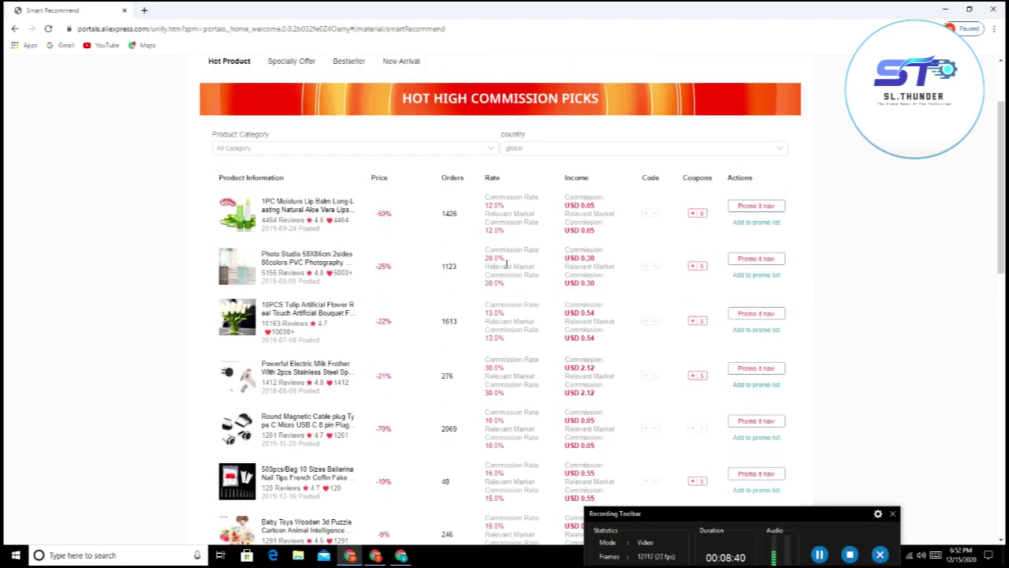
scroll(509, 268, "down", 6)
scroll(511, 277, "up", 6)
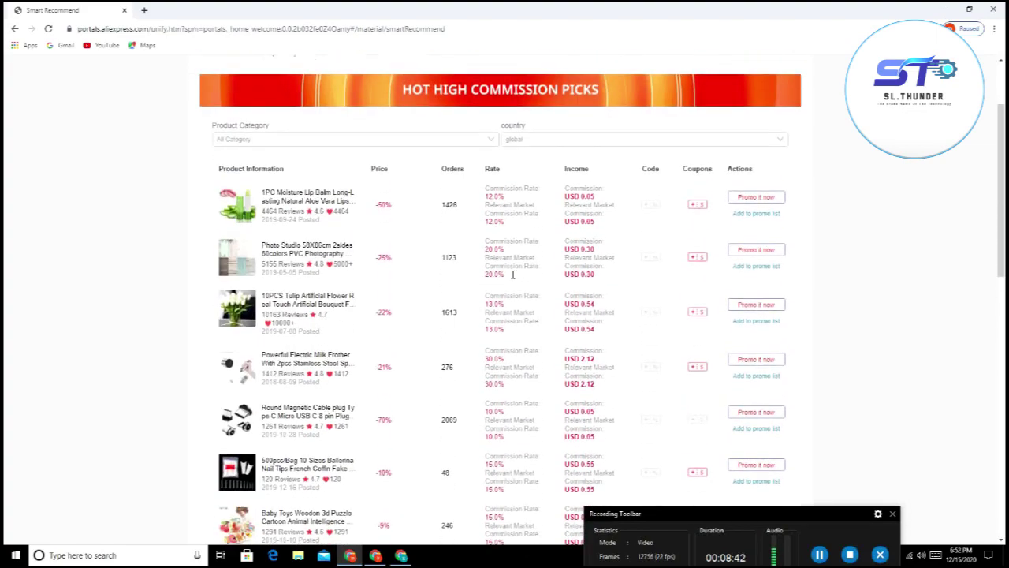
scroll(516, 293, "down", 2)
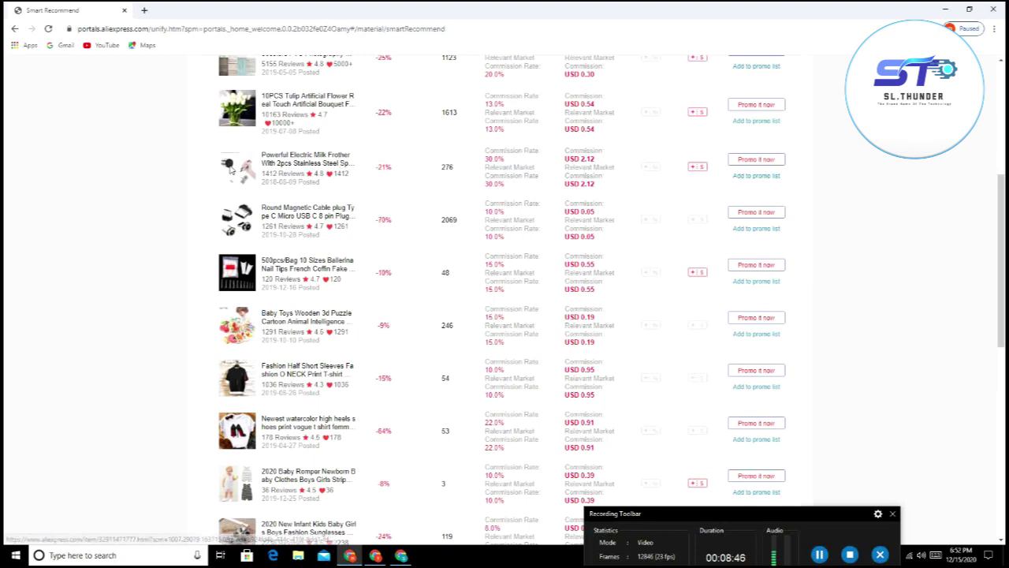
left_click(279, 161)
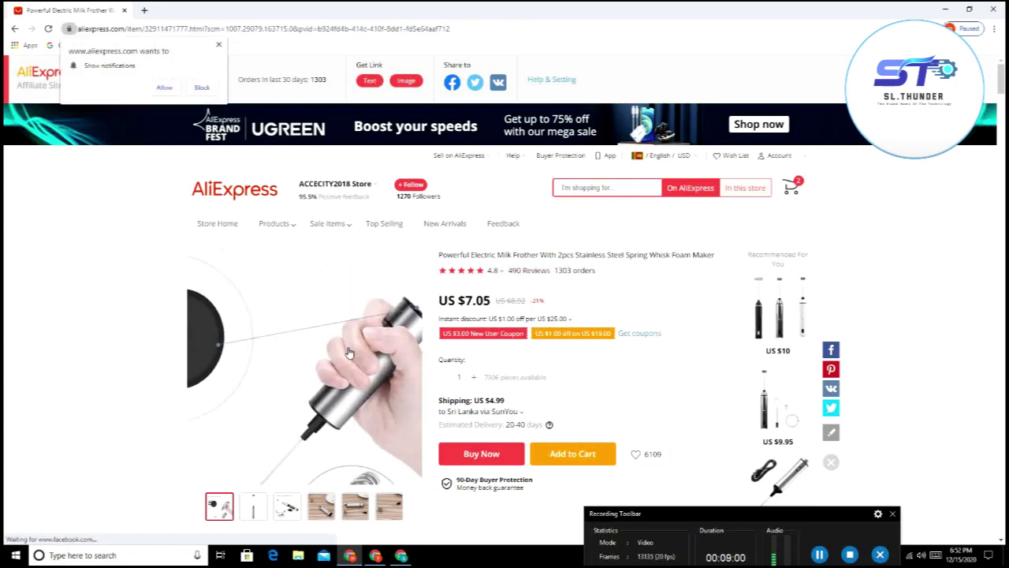
Preview the frother thumbnails, select the product page URL, then return to the picks list
mouse_move(299, 514)
mouse_move(331, 514)
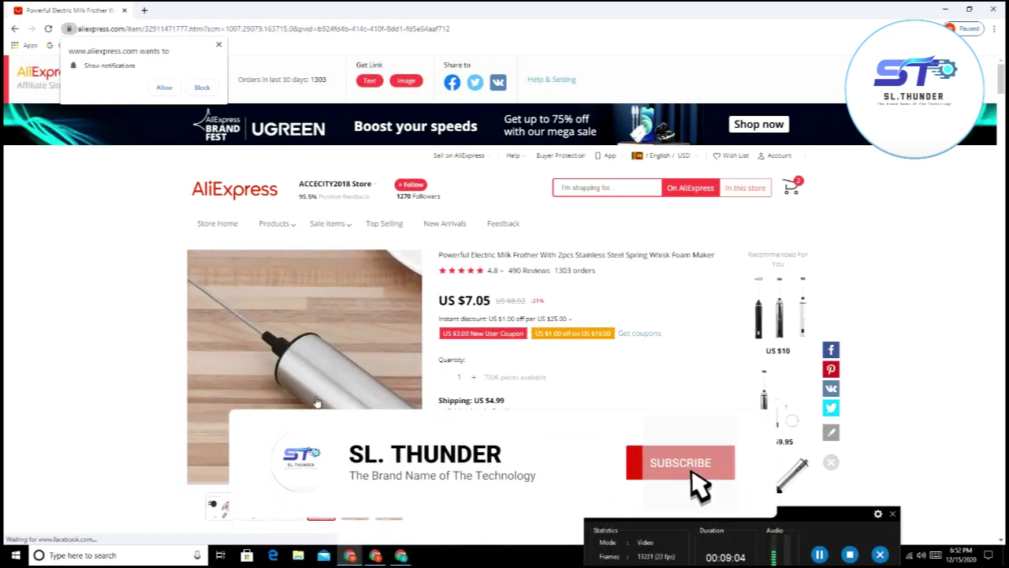
left_click_drag(451, 28, 75, 51)
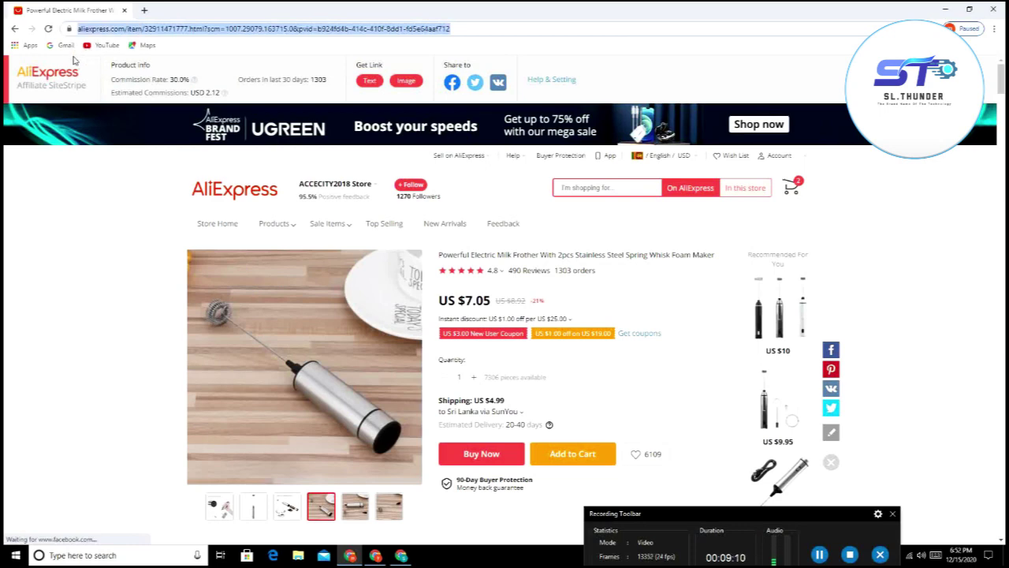
left_click(15, 29)
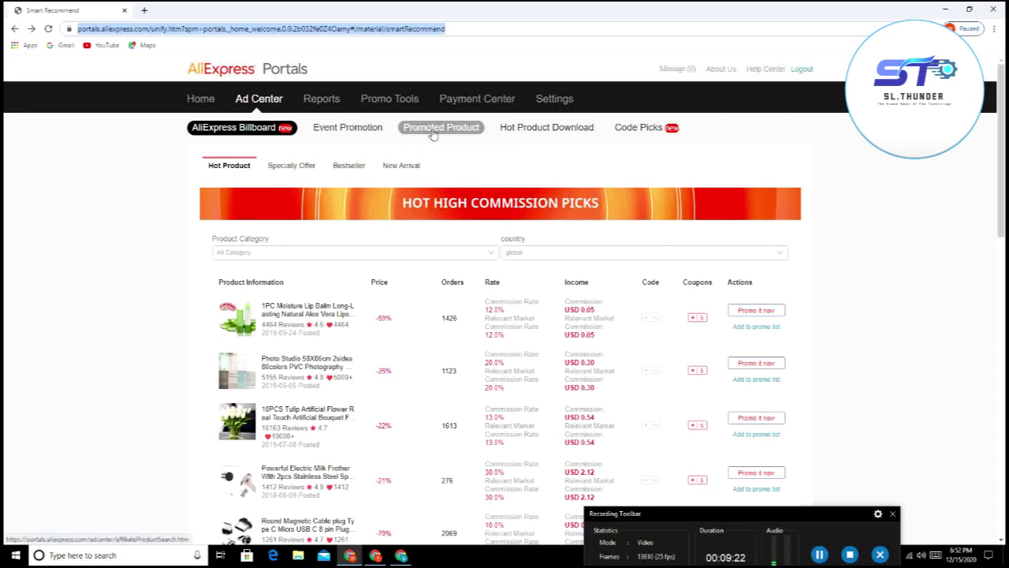
Open Promoted Product, reload it, and begin typing the search term 'pen'
left_click(424, 134)
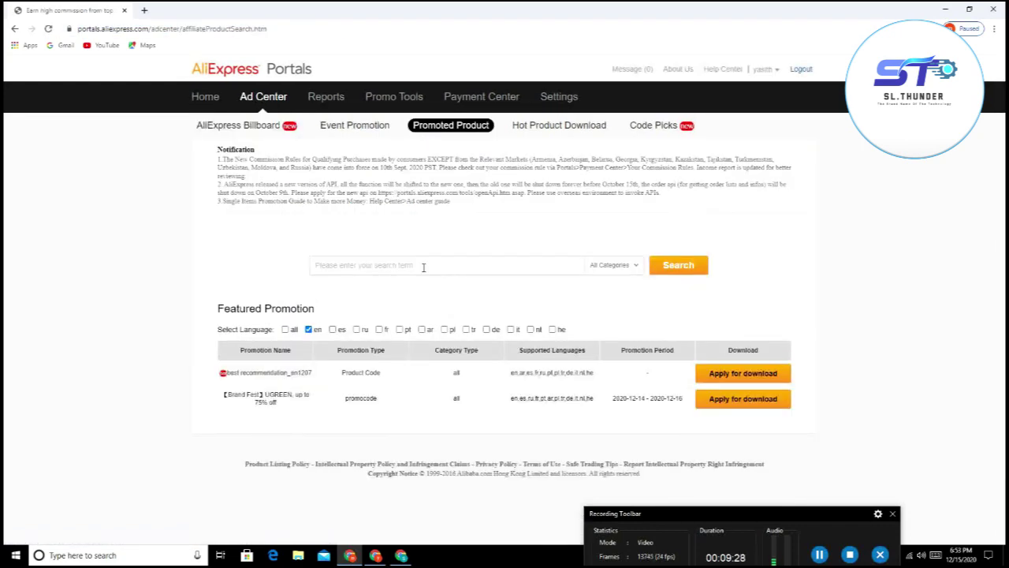
left_click(820, 555)
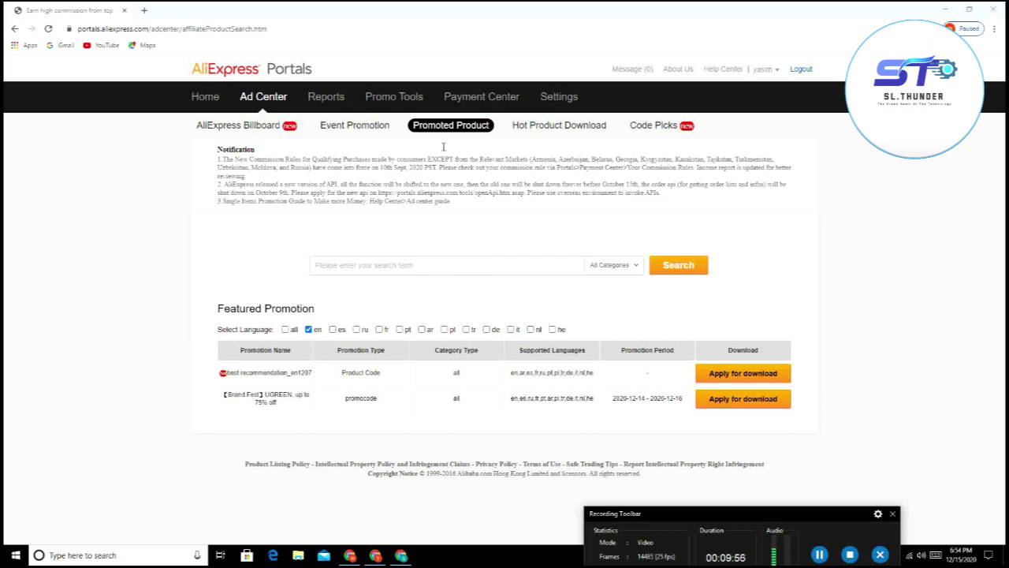
left_click(472, 131)
left_click(442, 272)
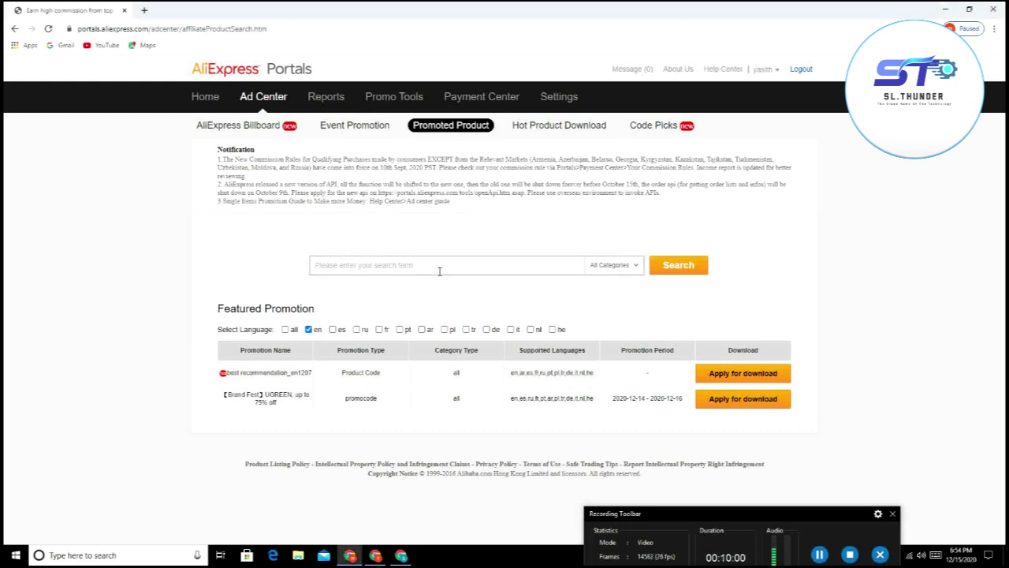
type("pen")
Search Promoted Products for 'pen', scroll the results, then switch to AliExpress Billboard
left_click(686, 266)
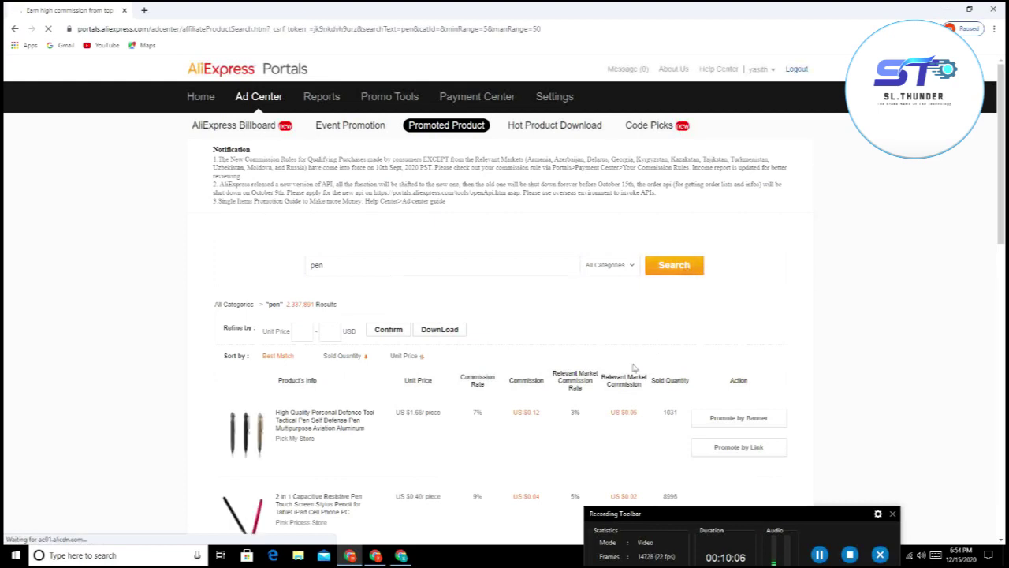
scroll(578, 364, "down", 3)
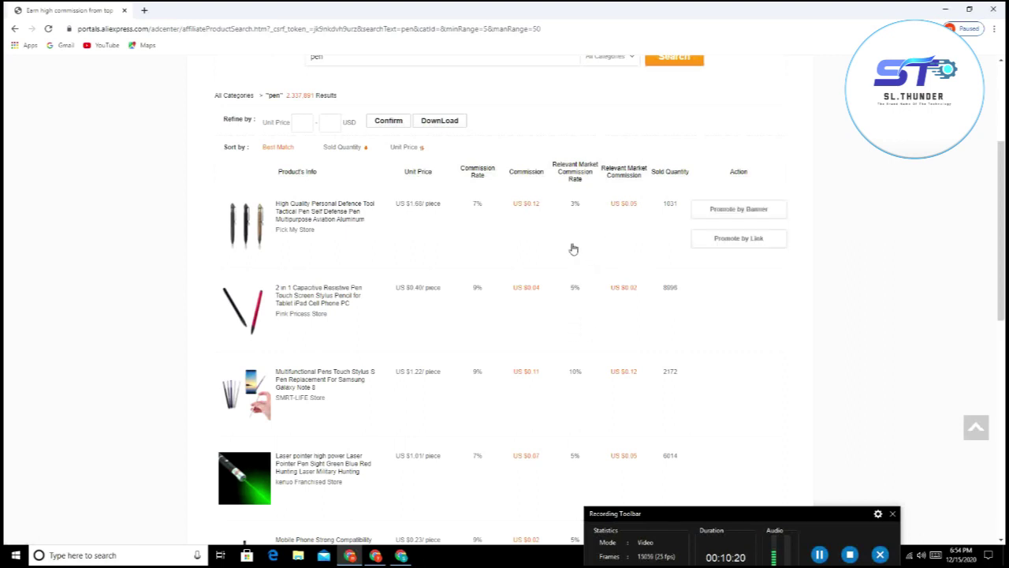
scroll(341, 122, "up", 2)
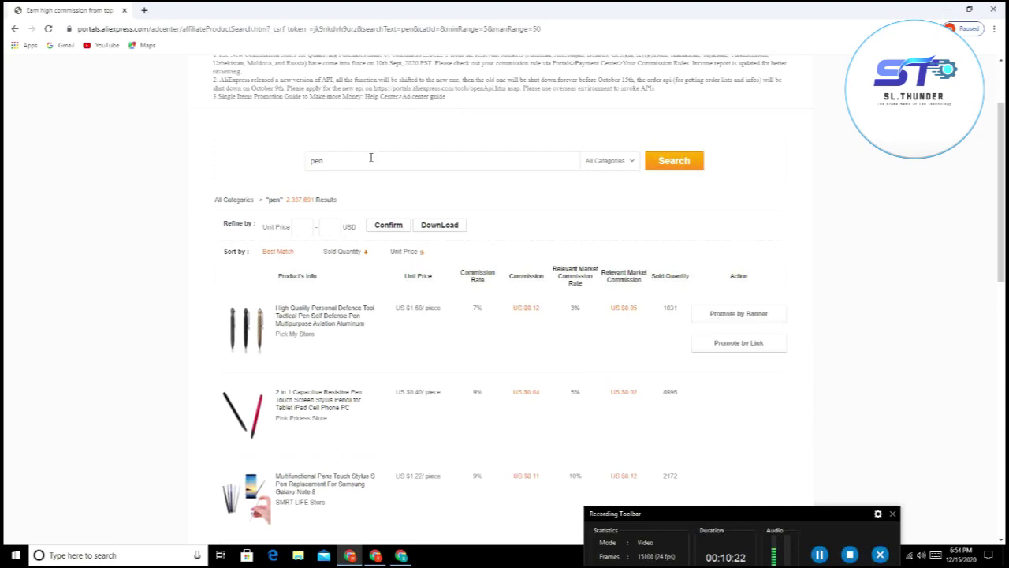
scroll(461, 344, "down", 2)
scroll(462, 344, "up", 1)
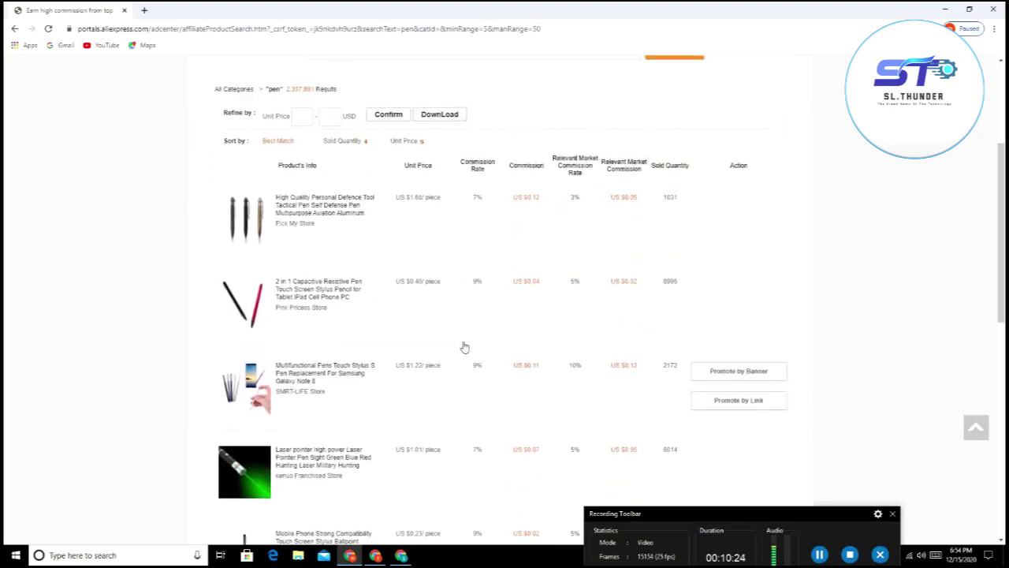
scroll(464, 348, "down", 3)
scroll(464, 348, "down", 2)
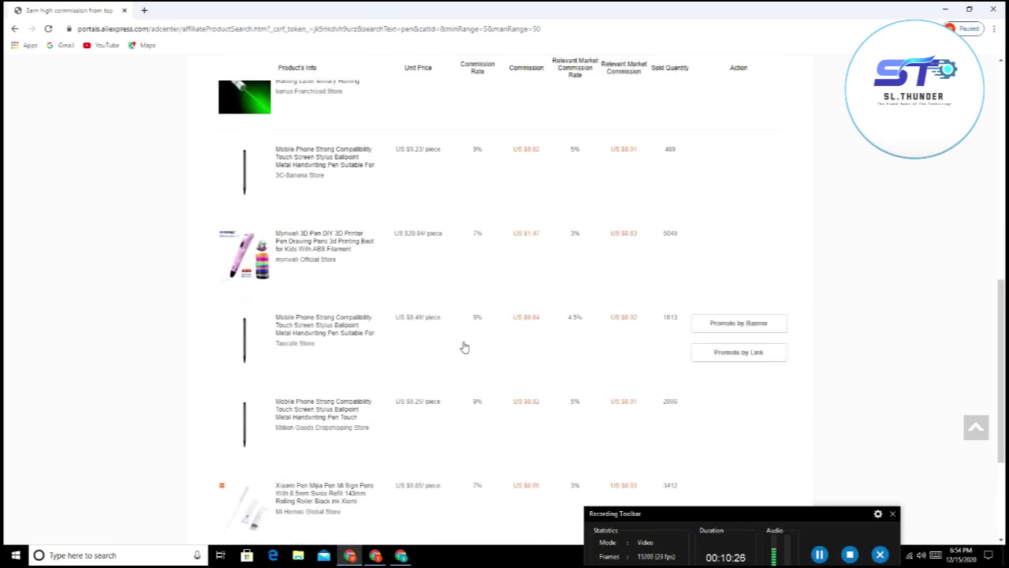
scroll(465, 347, "up", 5)
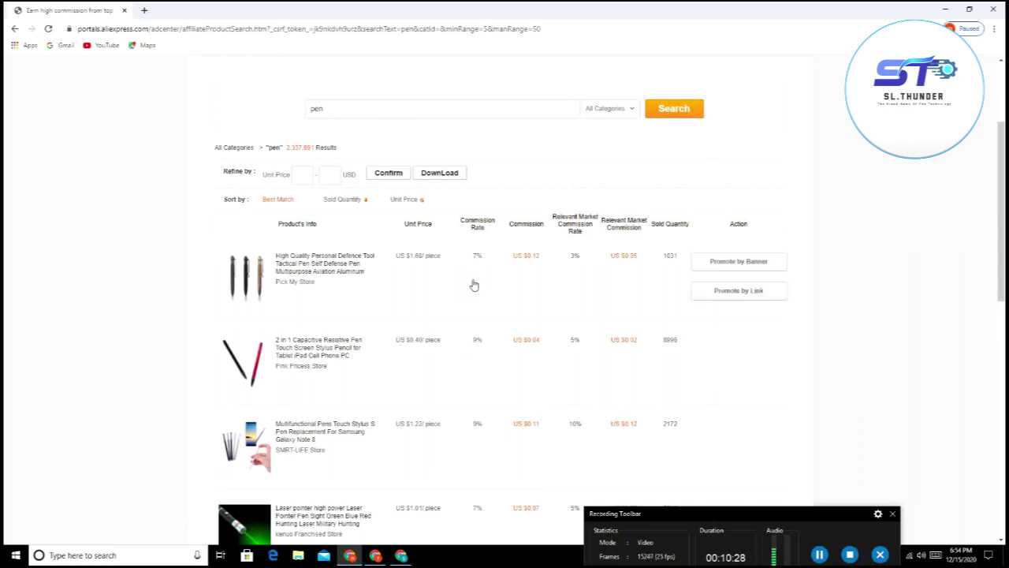
scroll(472, 285, "up", 2)
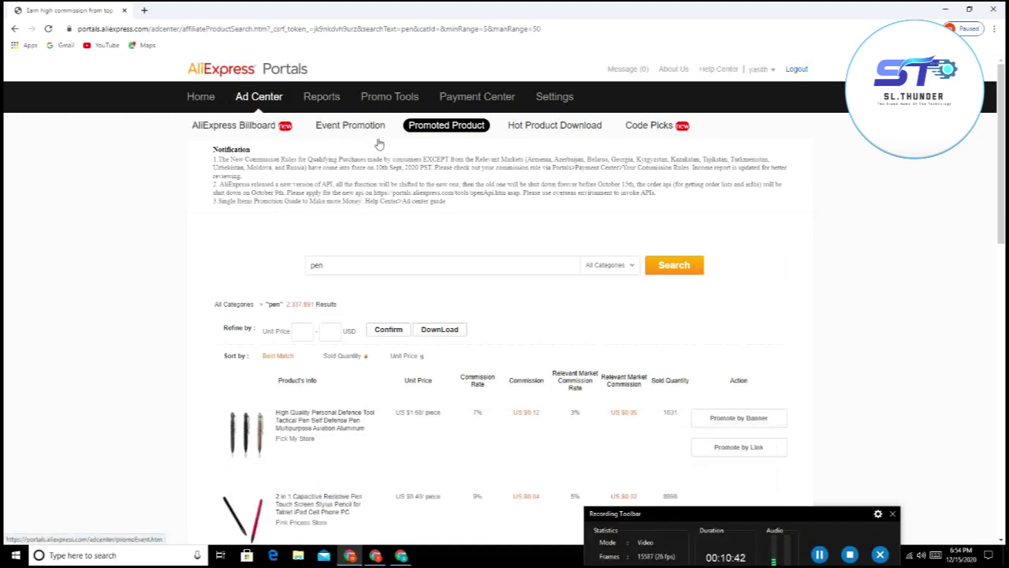
left_click(260, 136)
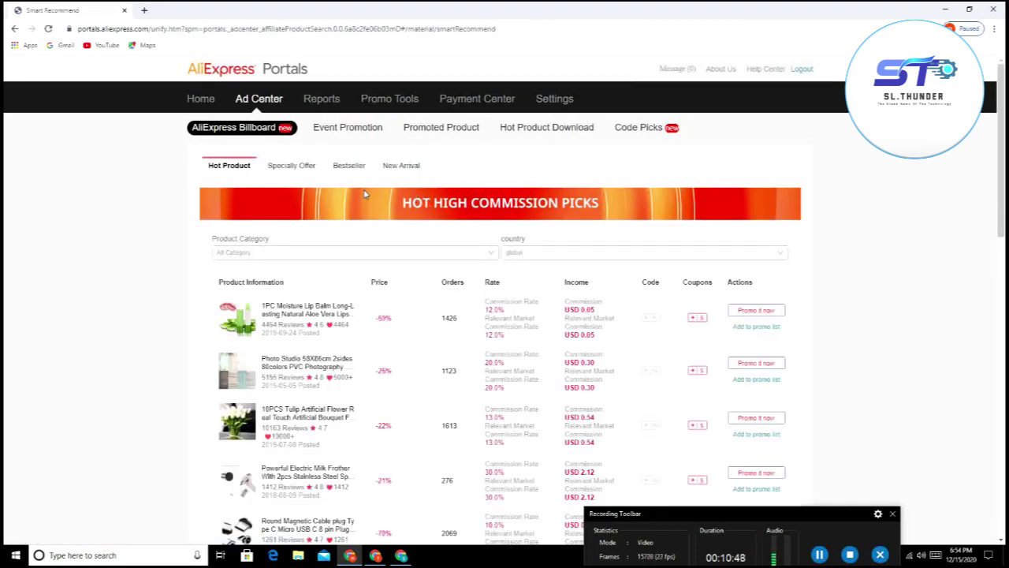
Open Event Promotion and compare the Periodical and Ongoing Promotions lists
left_click(369, 135)
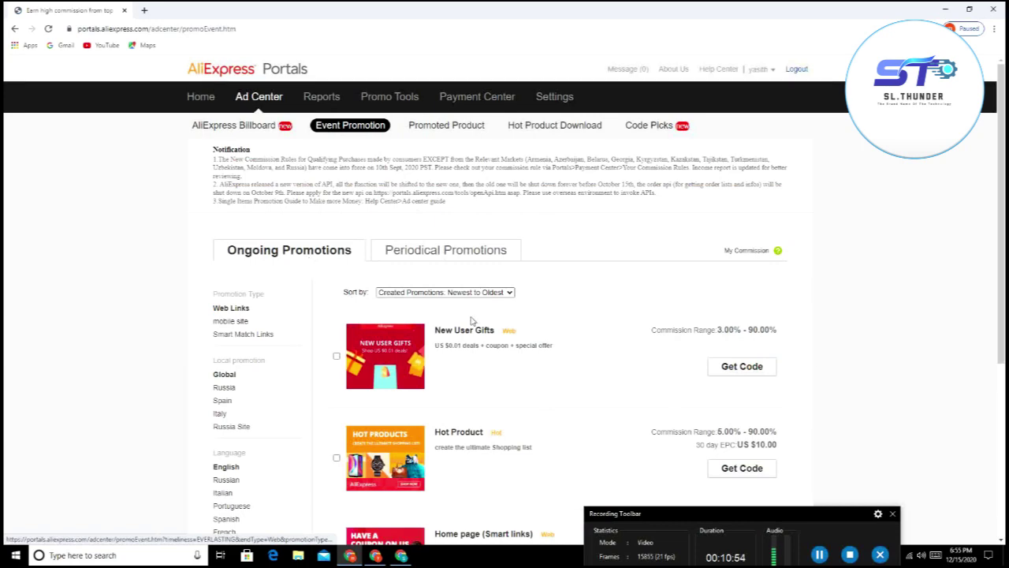
scroll(691, 396, "down", 2)
scroll(615, 341, "up", 2)
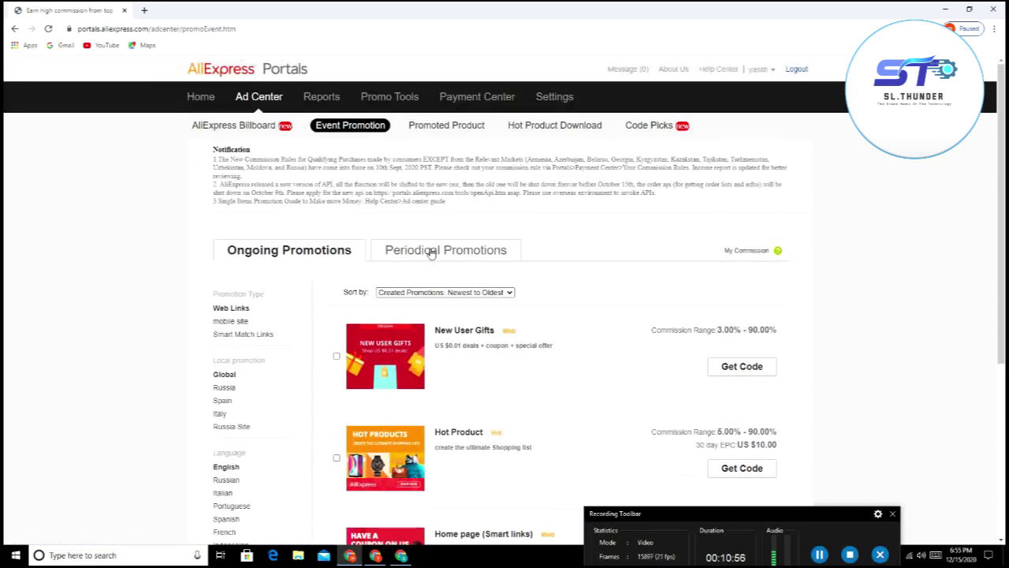
left_click(469, 263)
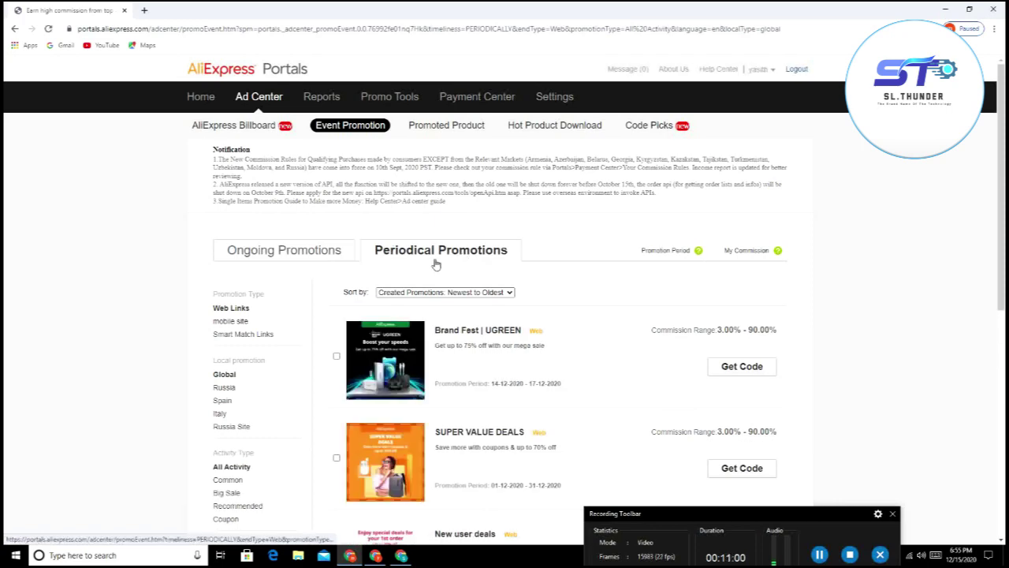
scroll(448, 300, "down", 3)
scroll(567, 367, "up", 3)
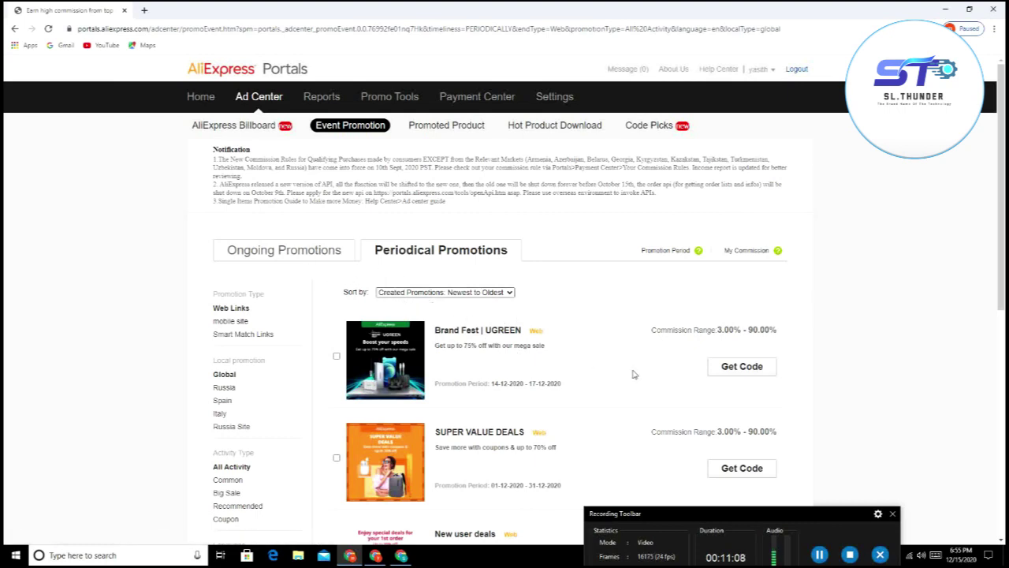
scroll(749, 373, "down", 1)
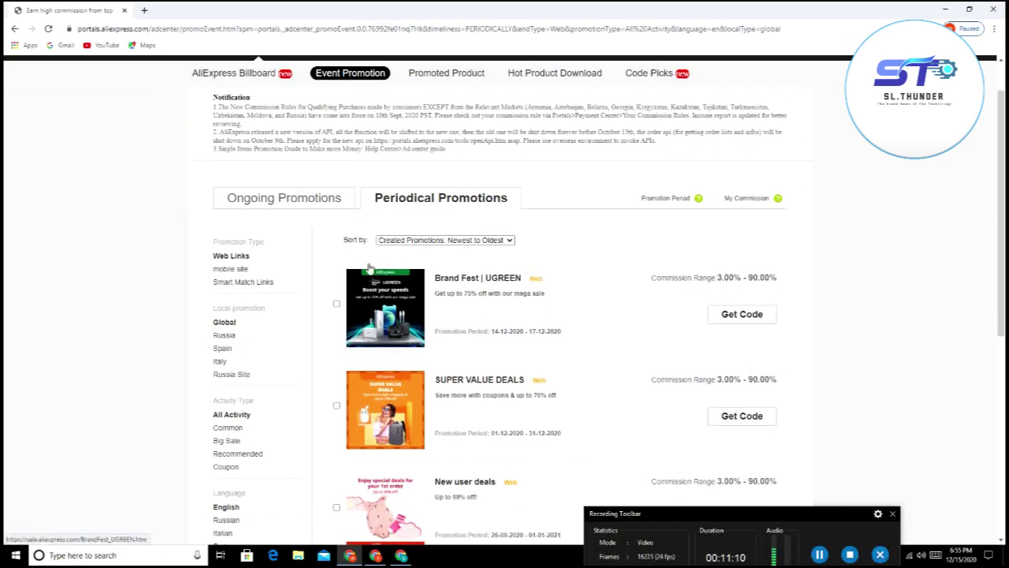
left_click(297, 200)
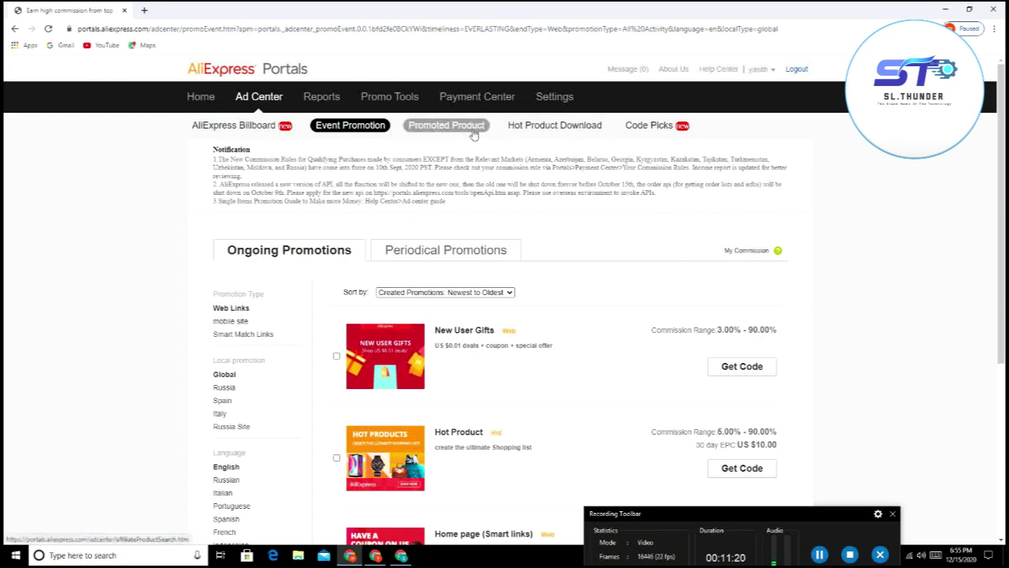
Select the current page address, then open Promo Tools and the Link Generator
left_click(819, 555)
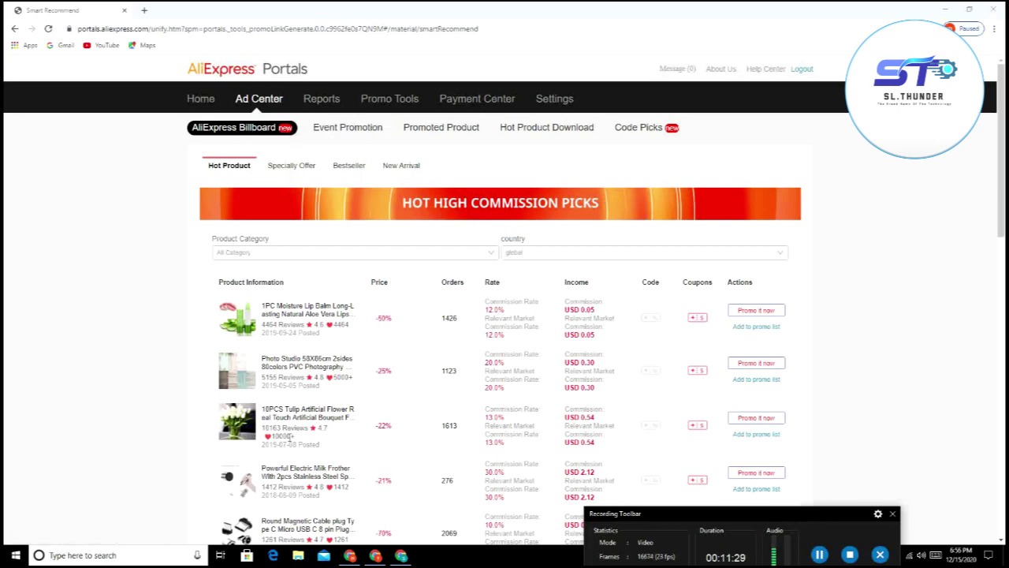
scroll(299, 402, "down", 3)
scroll(304, 398, "up", 3)
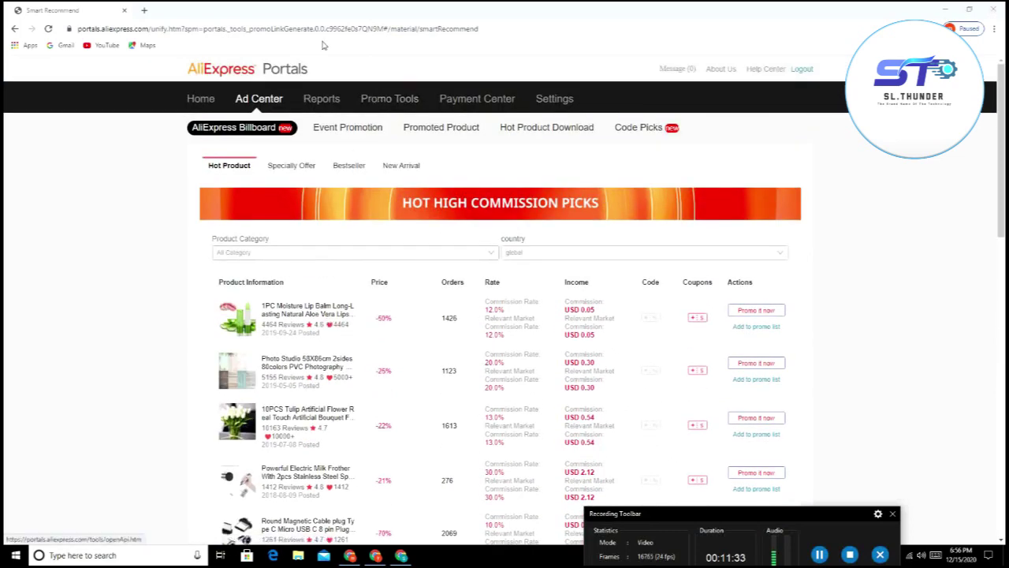
left_click_drag(491, 32, 79, 32)
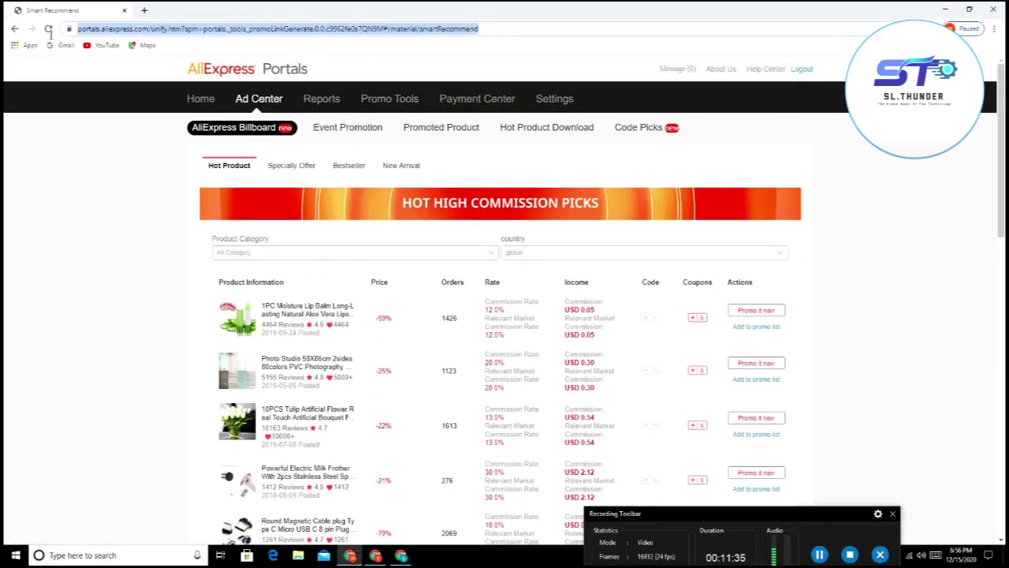
left_click(521, 30)
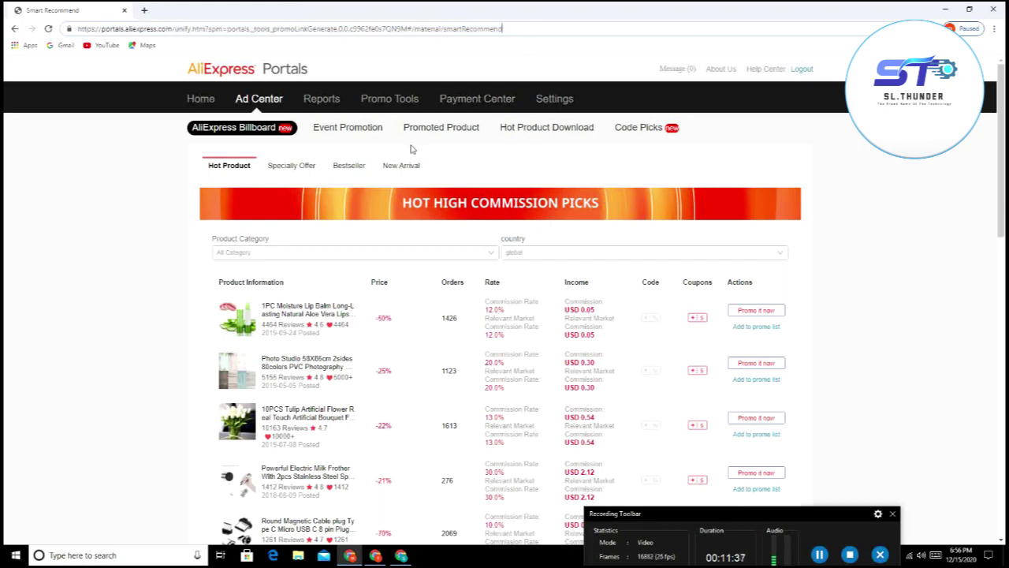
left_click(396, 108)
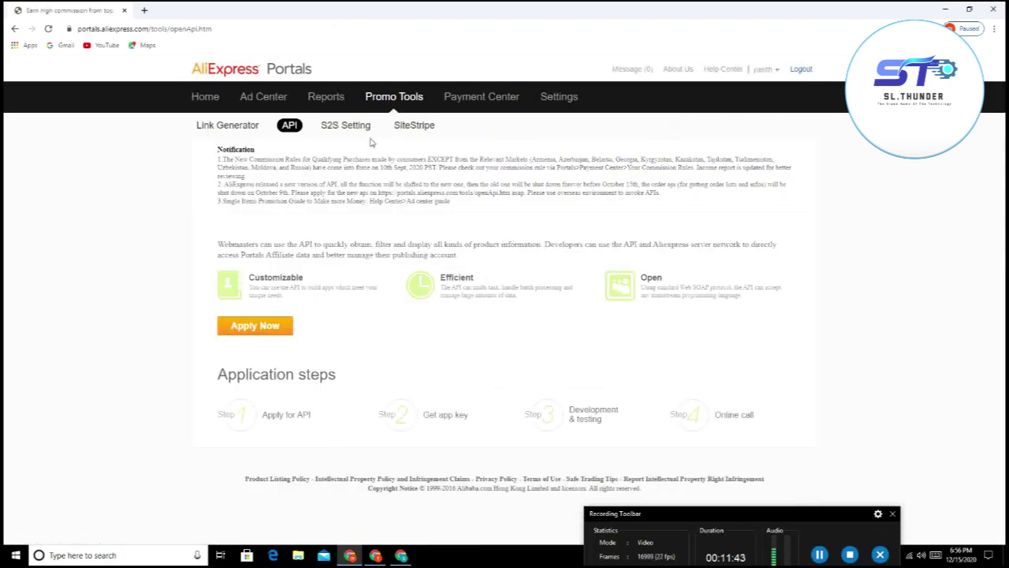
left_click(243, 136)
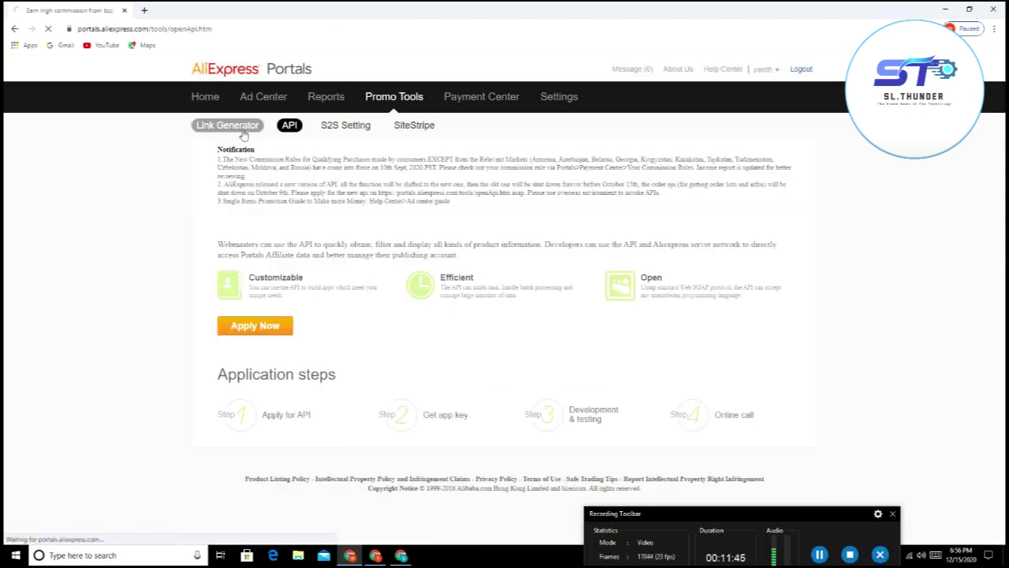
Paste the product URL into Page's URL, keep Tracking ID 'default', and generate the link
left_click(302, 303)
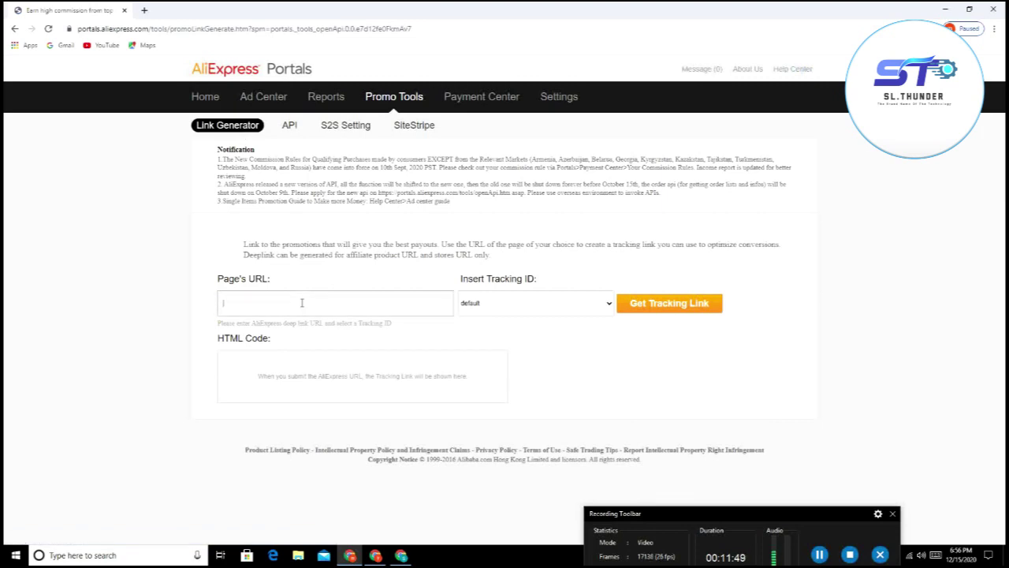
key("ctrl+v")
left_click(603, 306)
left_click(597, 316)
left_click(585, 305)
left_click(584, 305)
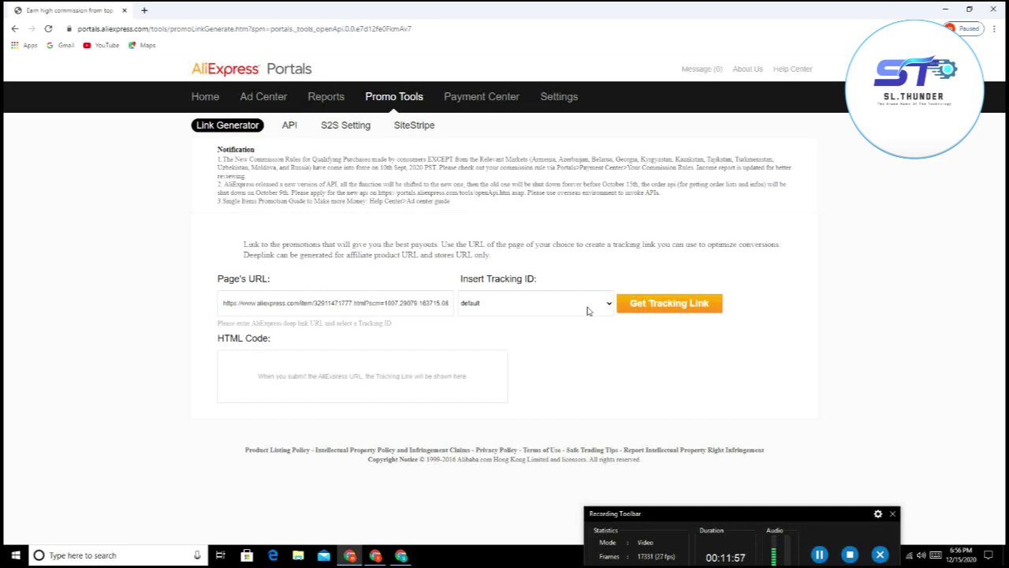
left_click(677, 311)
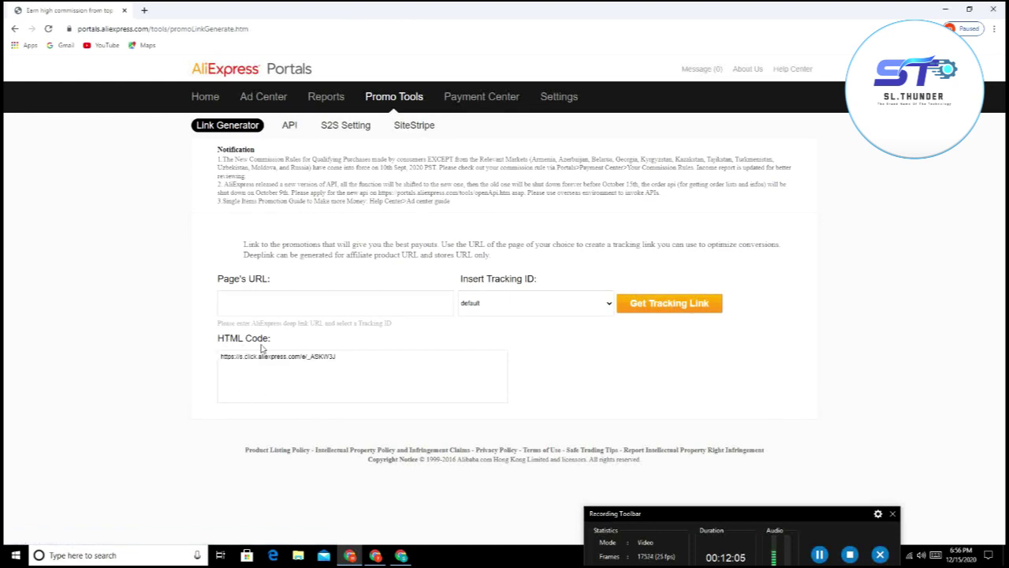
Select the generated s.click.aliexpress.com short tracking link
left_click_drag(310, 356, 230, 359)
left_click(356, 371)
left_click_drag(277, 356, 147, 365)
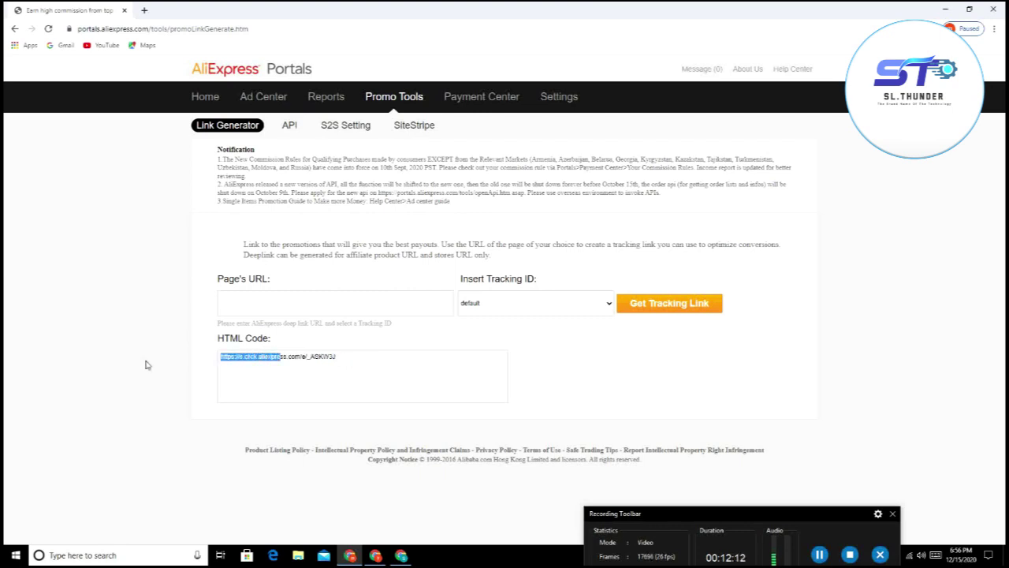
left_click(345, 357)
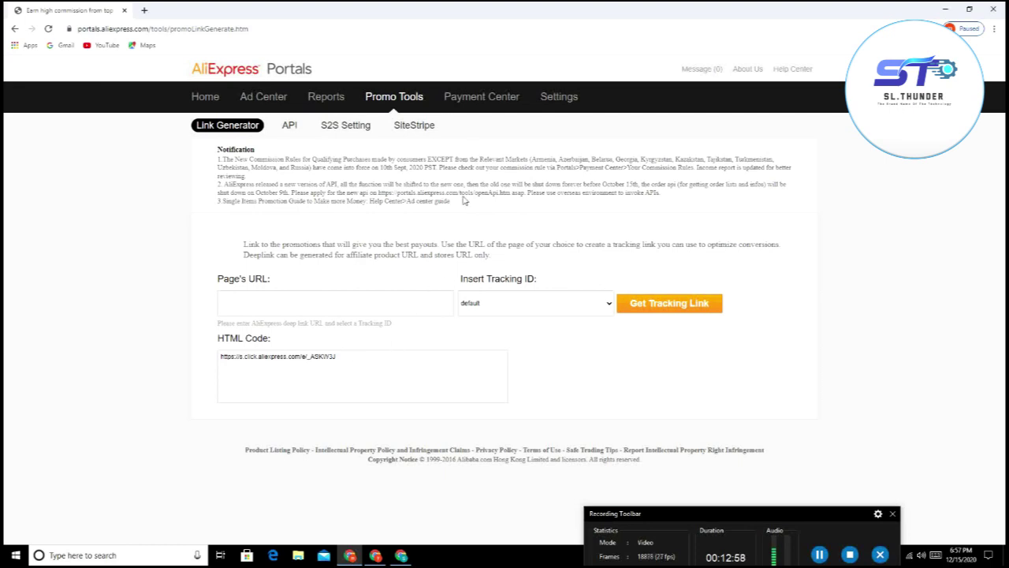
View Payment Center withdrawals, Payment Information bank details, and the US$0 Account Balance report
left_click(479, 105)
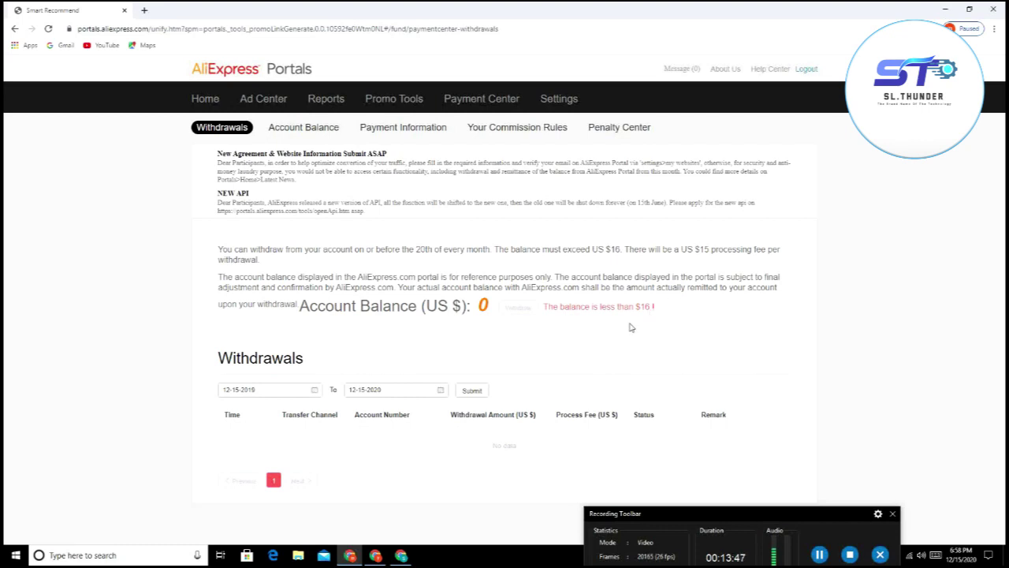
left_click(403, 134)
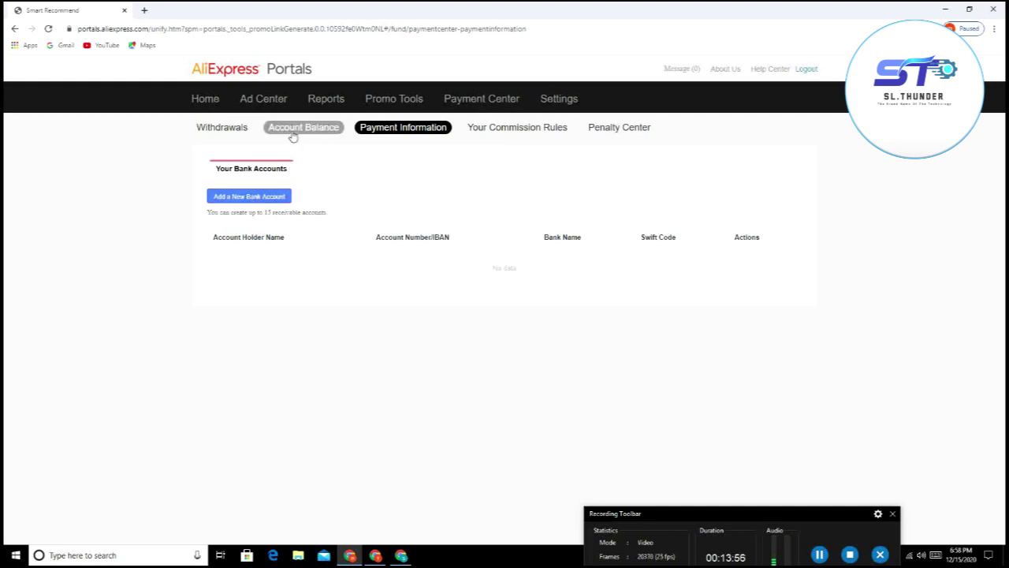
left_click(315, 138)
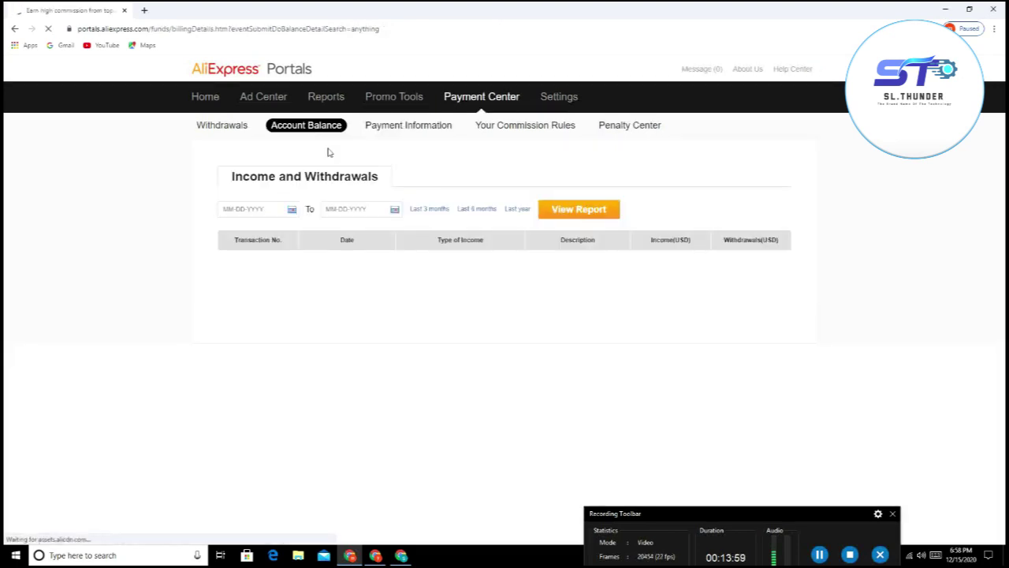